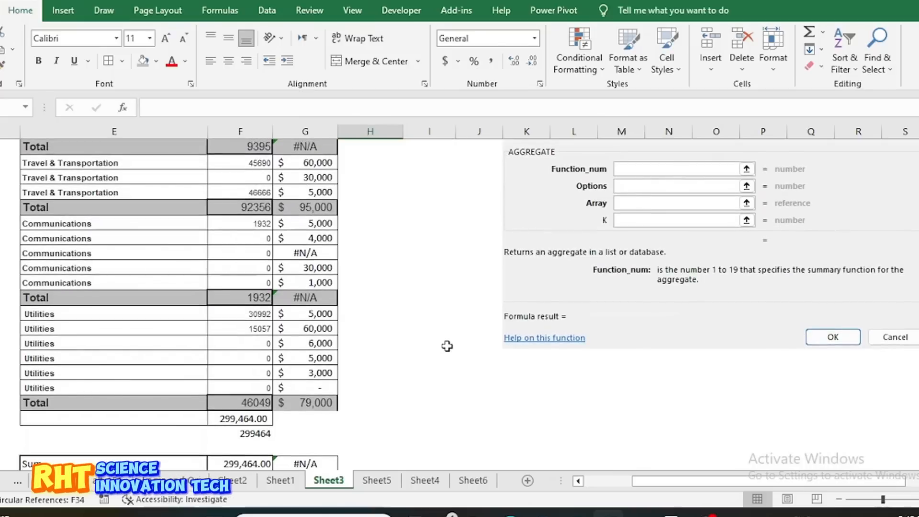
# Inspect the IT Supplies entries and the total formula in the Amount 2022 column
pyautogui.scroll(3, 447, 346)
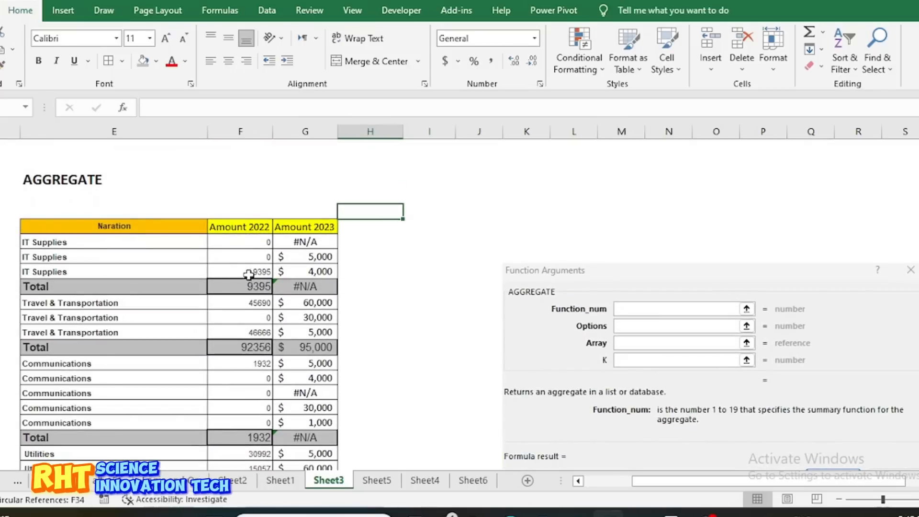
pyautogui.click(240, 250)
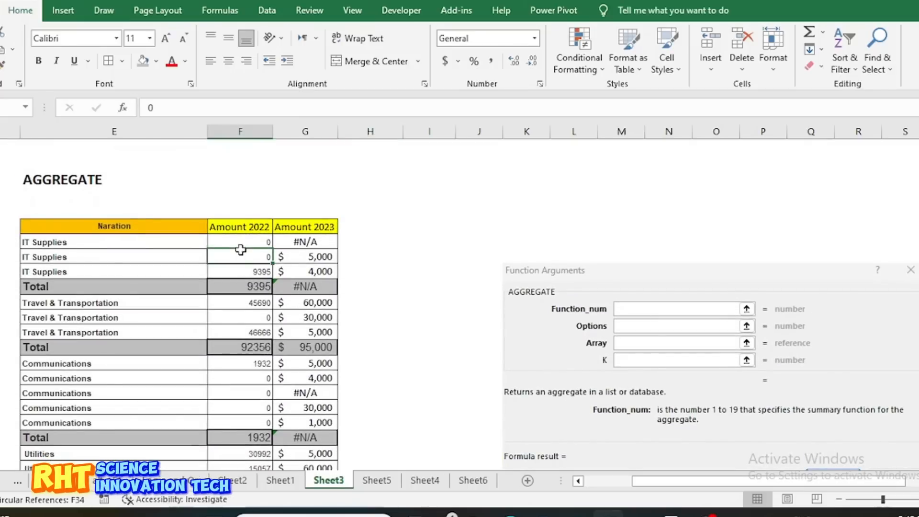
pyautogui.doubleClick(239, 288)
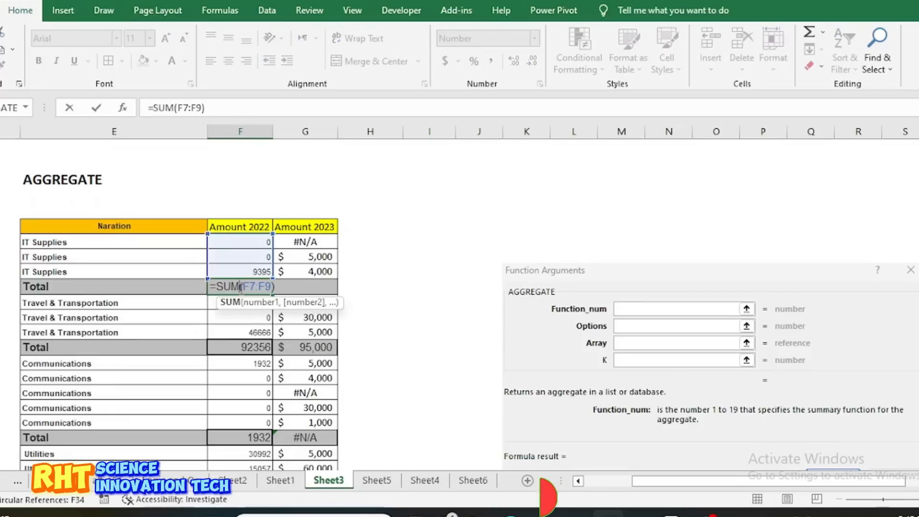
pyautogui.press('Return')
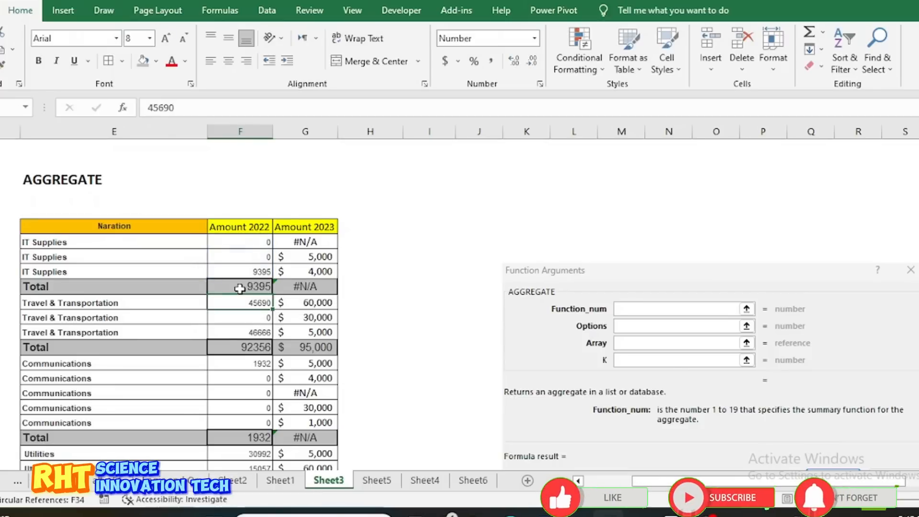
# Inspect the IT Supplies total formula in the Amount 2023 column and the first IT Supplies amount it sums
pyautogui.doubleClick(326, 287)
pyautogui.press('Escape')
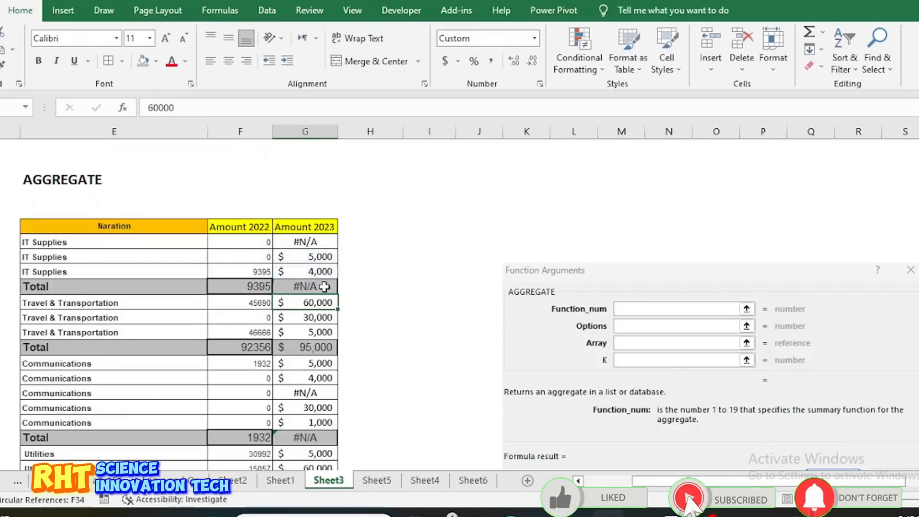
pyautogui.click(321, 244)
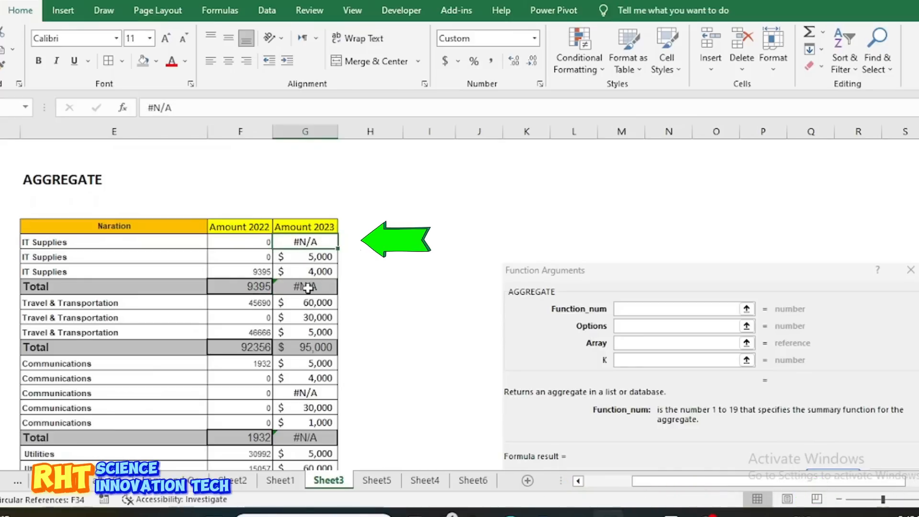
pyautogui.doubleClick(308, 288)
pyautogui.press('Return')
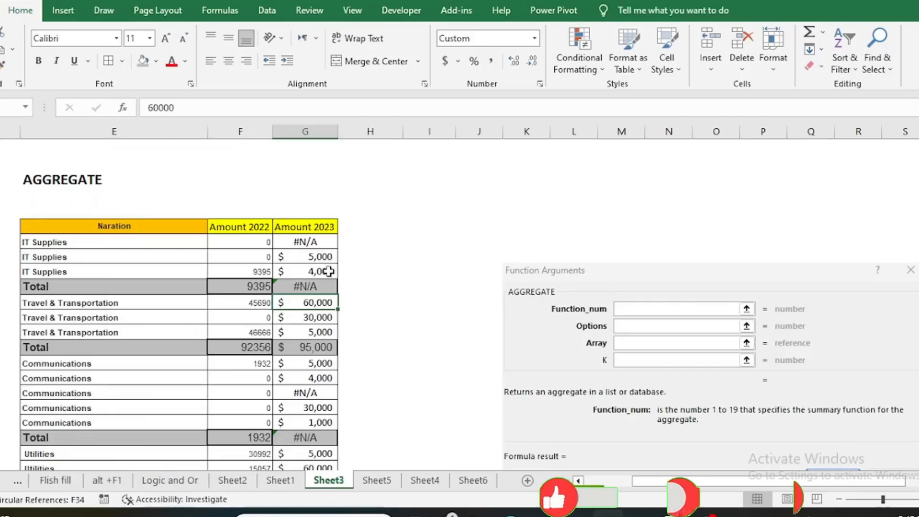
pyautogui.click(306, 242)
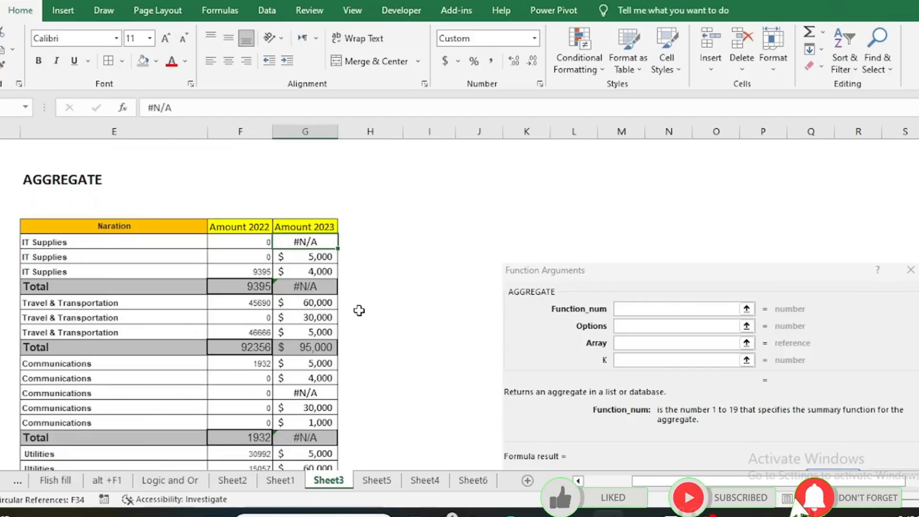
# Start a trial AGGREGATE formula in the empty cell I5 beside the table
pyautogui.scroll(-1, 472, 366)
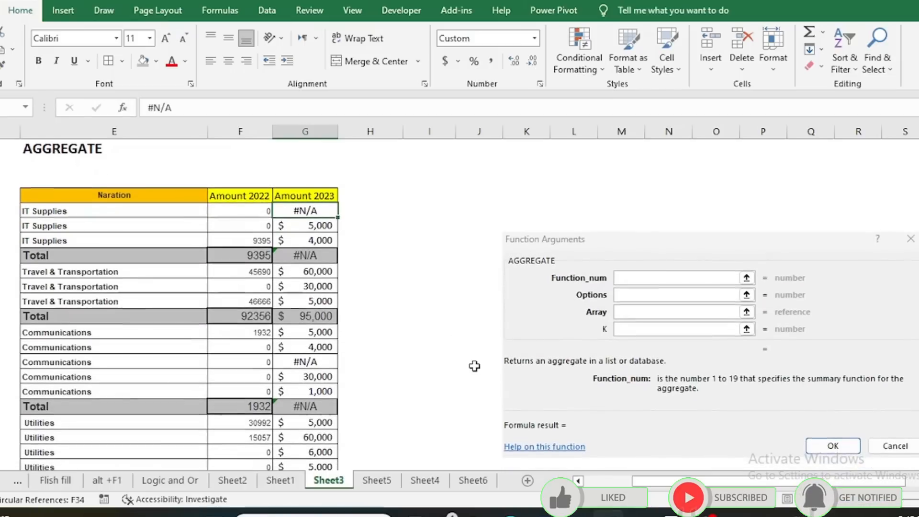
pyautogui.scroll(1, 474, 366)
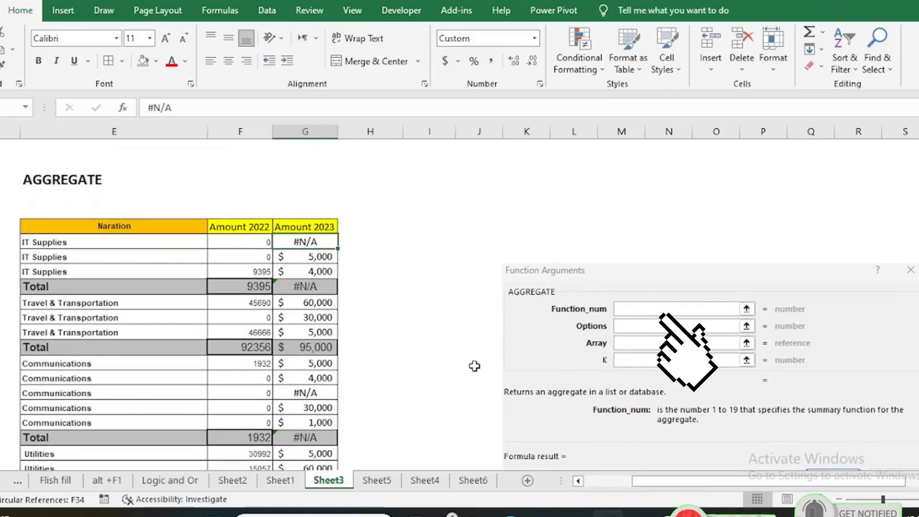
pyautogui.scroll(-1, 474, 366)
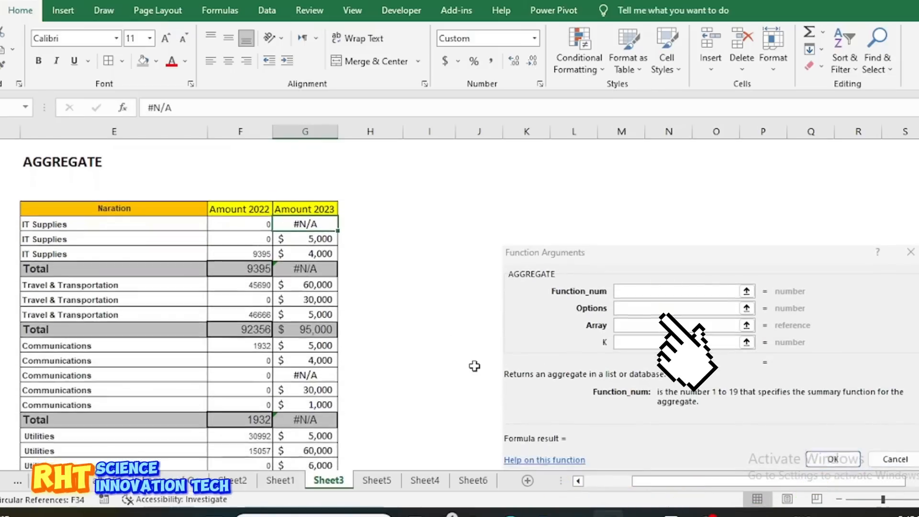
pyautogui.hscroll(2, 668, 339)
pyautogui.hscroll(1, 668, 339)
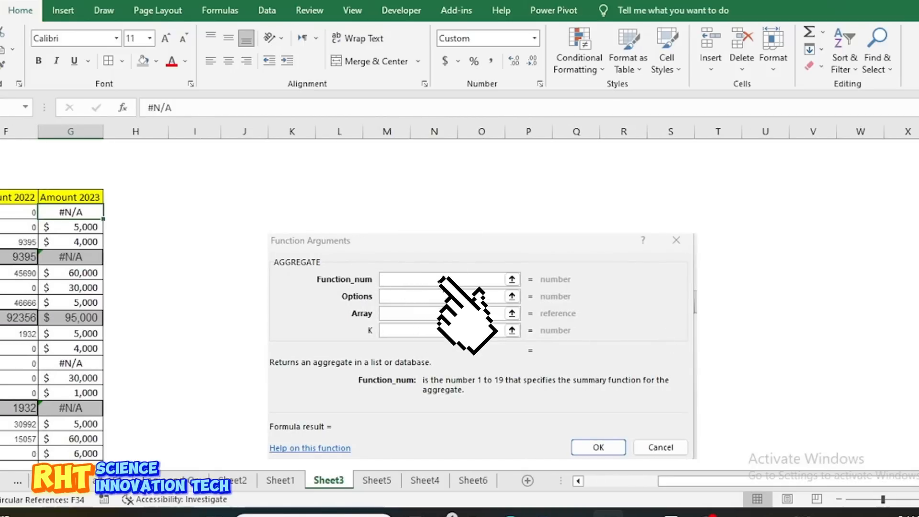
pyautogui.scroll(1, 230, 211)
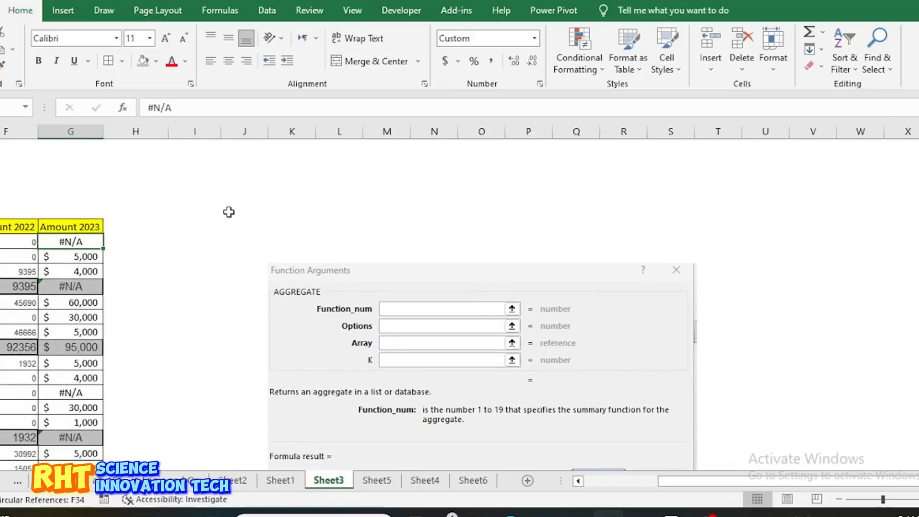
pyautogui.click(171, 211)
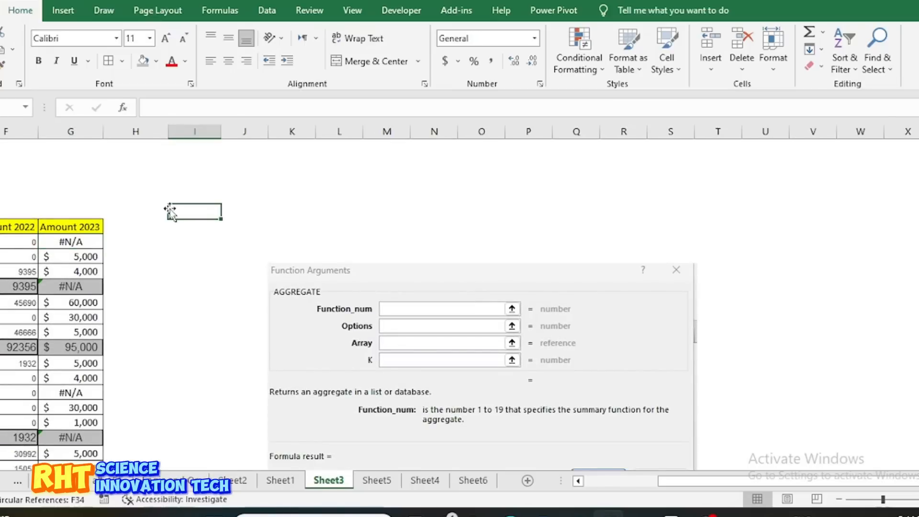
pyautogui.write('=ag')
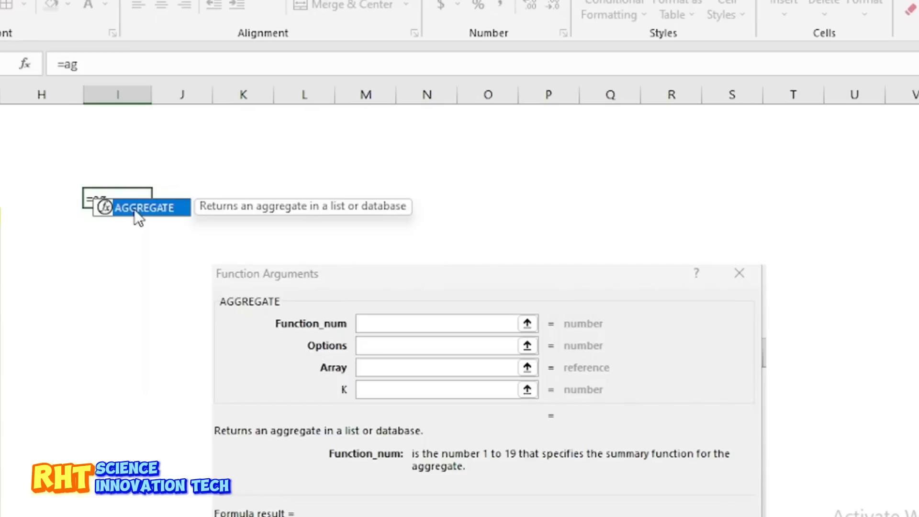
pyautogui.doubleClick(211, 219)
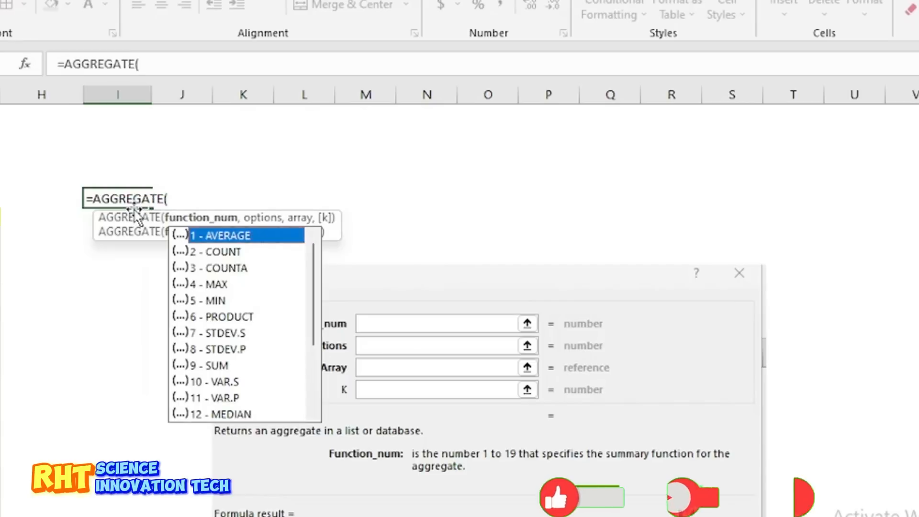
# Browse the function numbers offered for the AGGREGATE formula's first argument
pyautogui.scroll(-2, 253, 343)
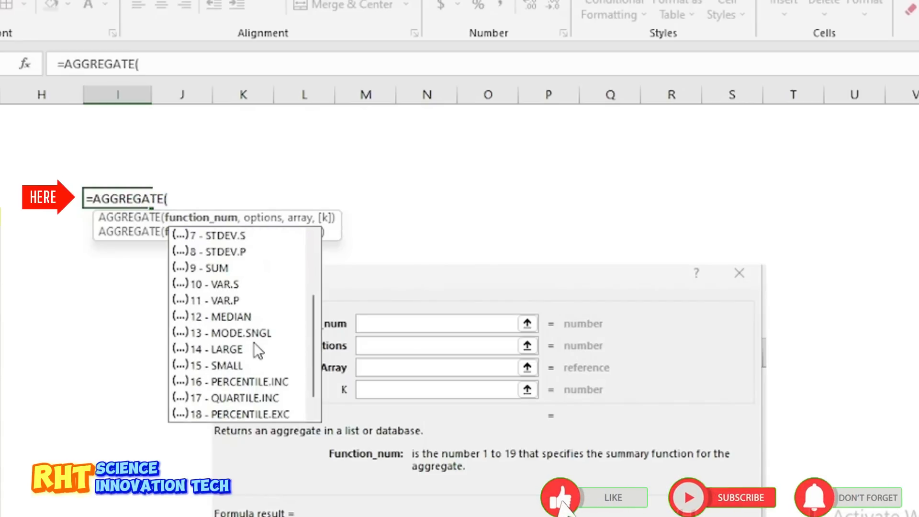
pyautogui.scroll(2, 254, 343)
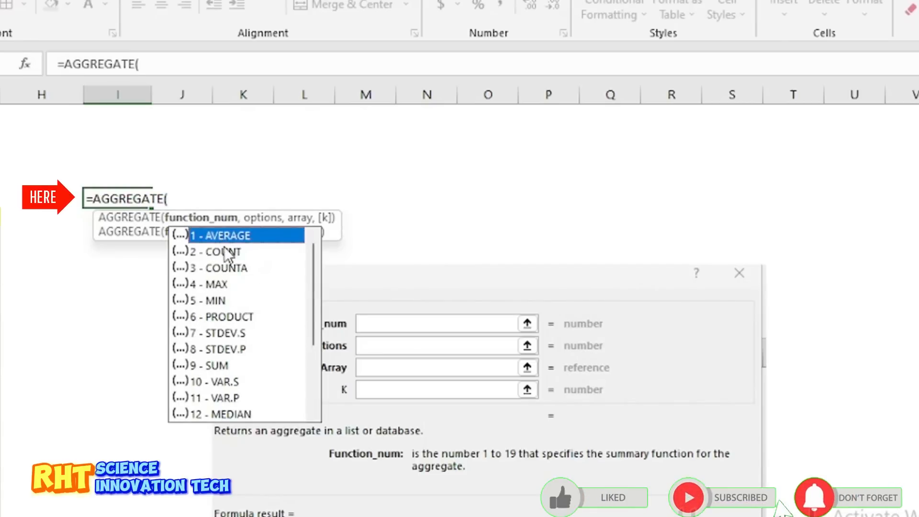
pyautogui.scroll(-1, 235, 275)
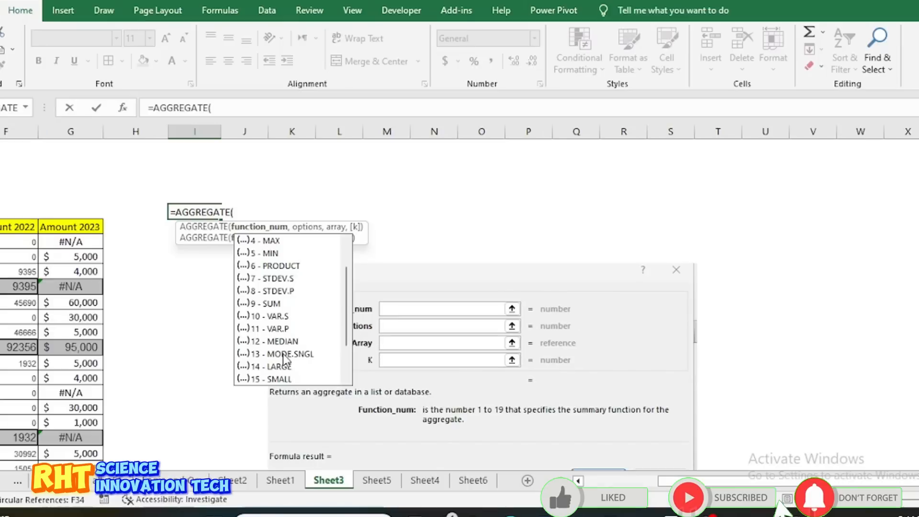
pyautogui.scroll(-2, 286, 359)
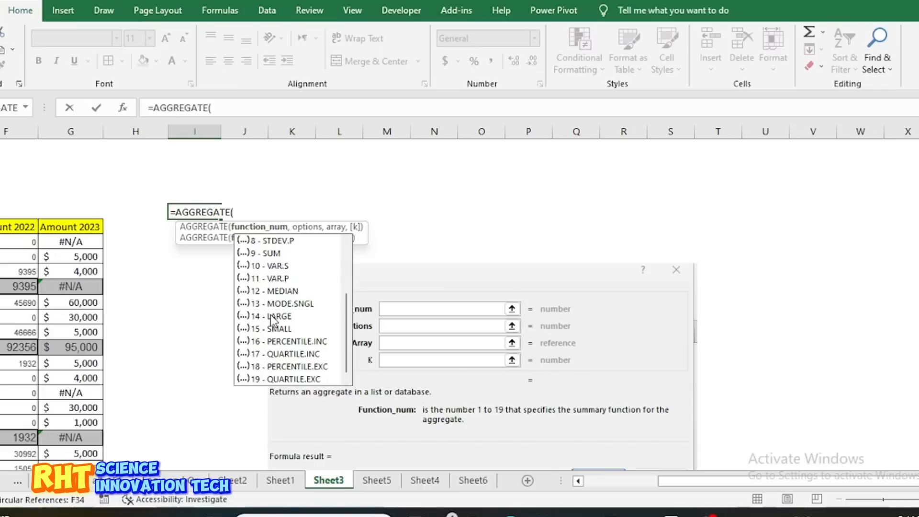
pyautogui.scroll(3, 272, 321)
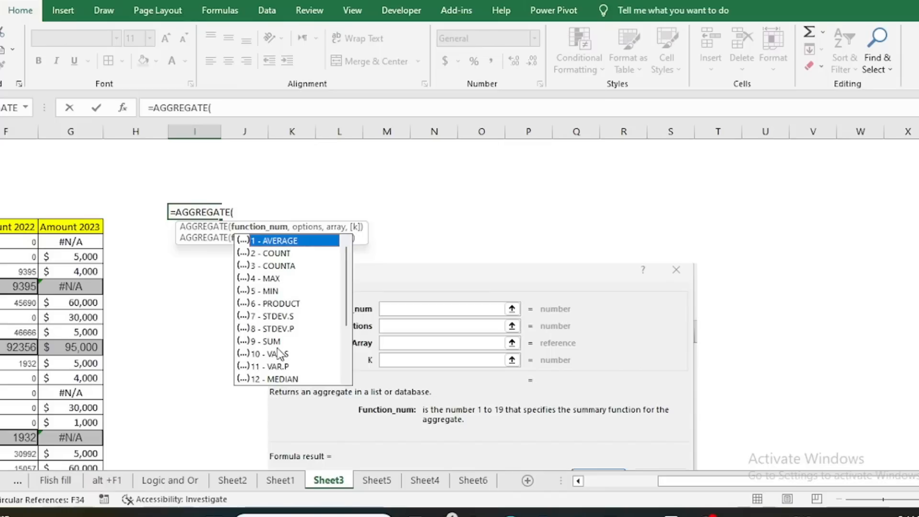
# Try function number 9 in the trial AGGREGATE formula, view its options and array arguments, and clear the formula from the cell
pyautogui.write(',')
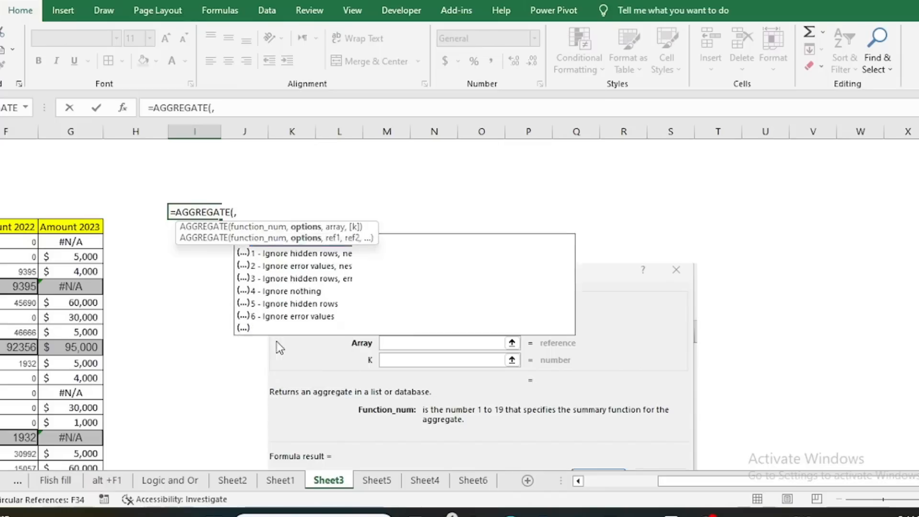
pyautogui.press('BackSpace')
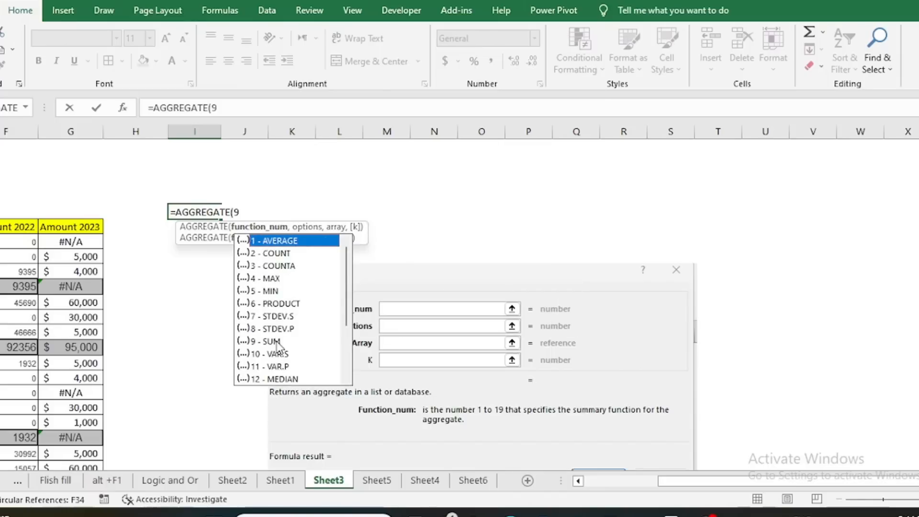
pyautogui.write('9,')
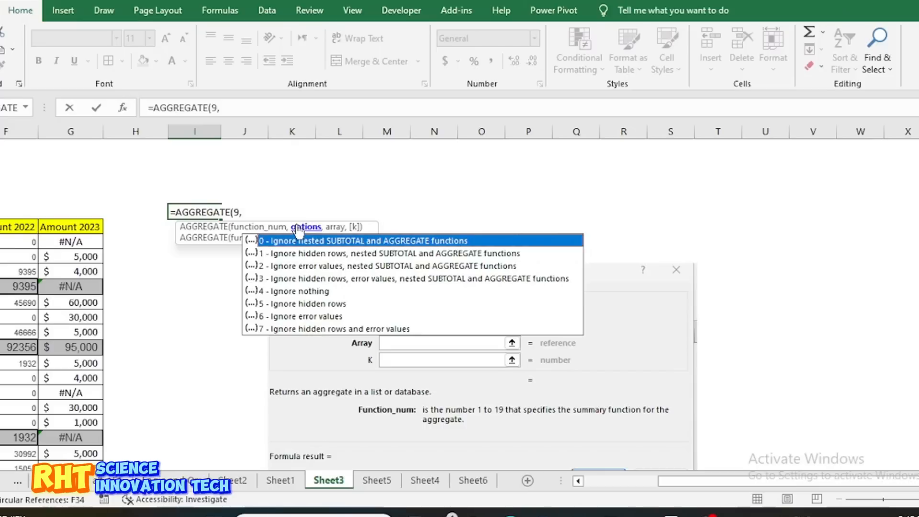
pyautogui.write(',')
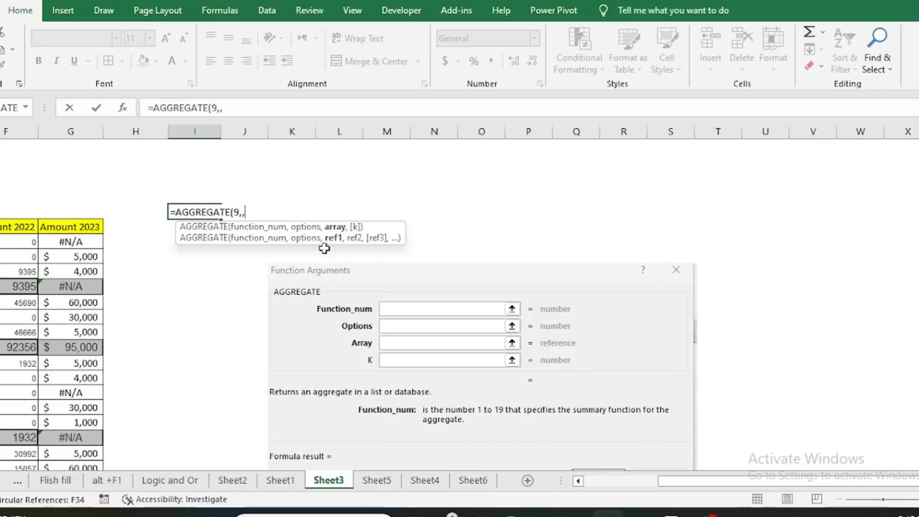
pyautogui.press('BackSpace')
pyautogui.press('BackSpace')
pyautogui.press('BackSpace')
pyautogui.press('BackSpace')
pyautogui.press('BackSpace')
pyautogui.press('BackSpace')
pyautogui.press('BackSpace')
pyautogui.press('BackSpace')
pyautogui.press('BackSpace')
pyautogui.press('BackSpace')
pyautogui.press('BackSpace')
pyautogui.press('BackSpace')
pyautogui.press('BackSpace')
pyautogui.press('BackSpace')
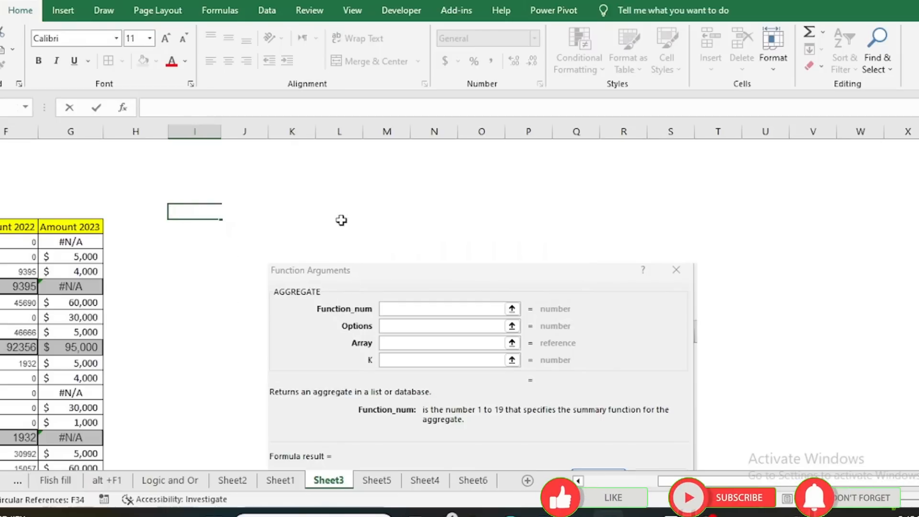
# Check the Amount 2022 IT Supplies total formula, dismiss the circular reference warning, and check the first Amount 2023 entry
pyautogui.scroll(-1, 420, 332)
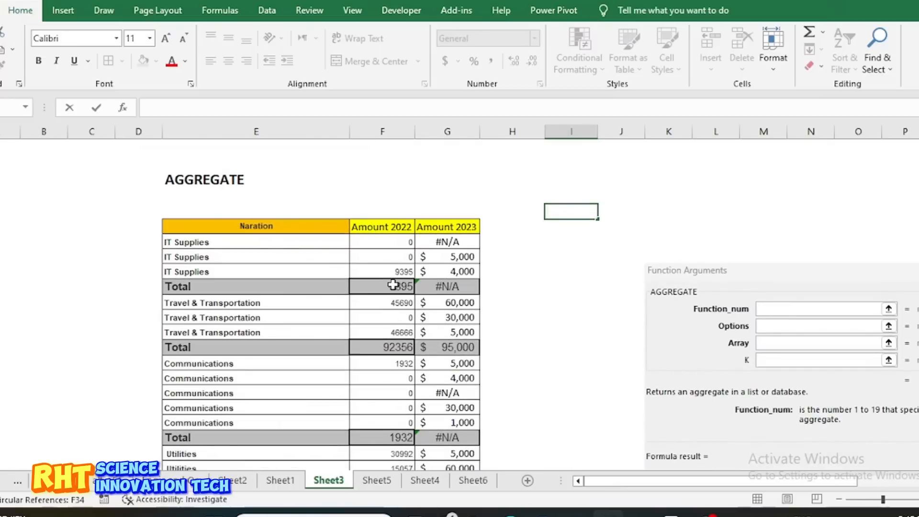
pyautogui.doubleClick(397, 288)
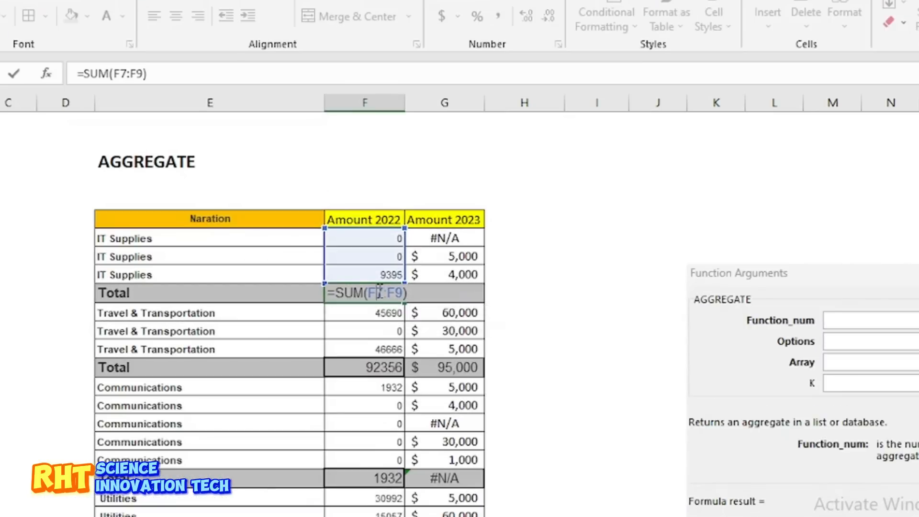
pyautogui.press('Return')
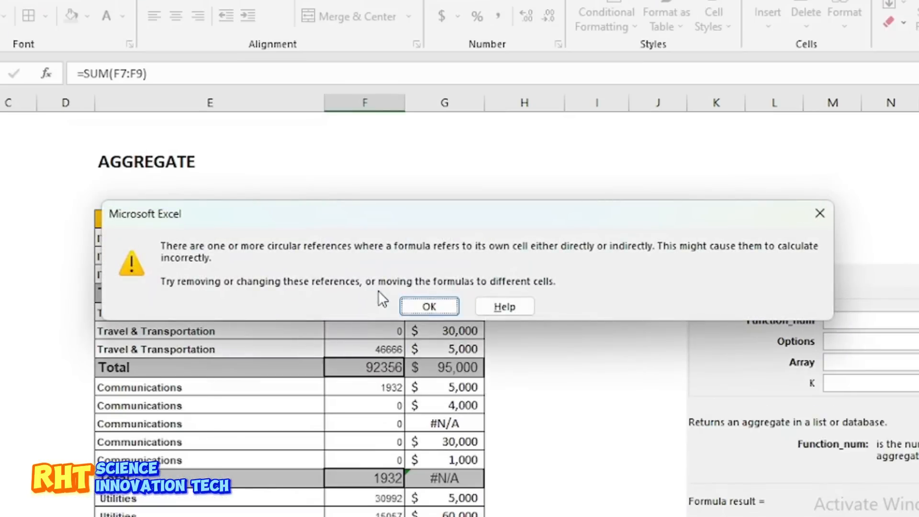
pyautogui.click(428, 306)
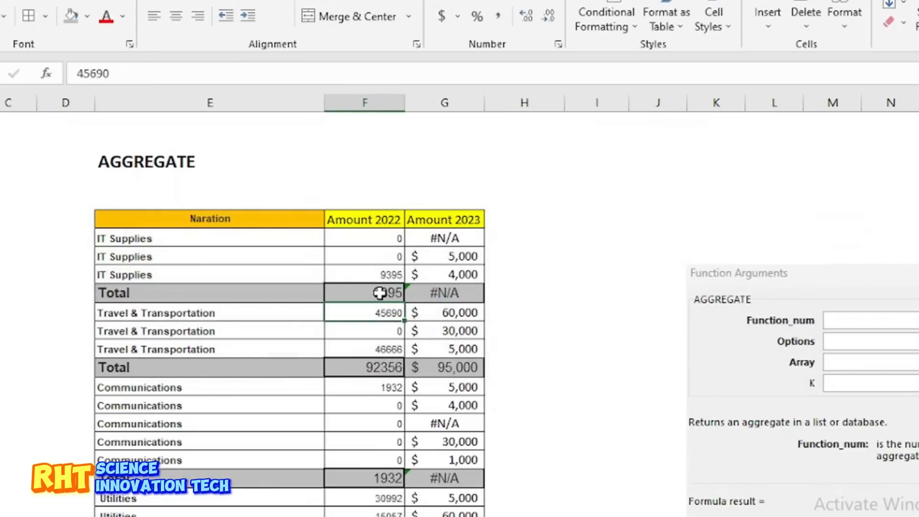
pyautogui.click(380, 293)
pyautogui.click(441, 238)
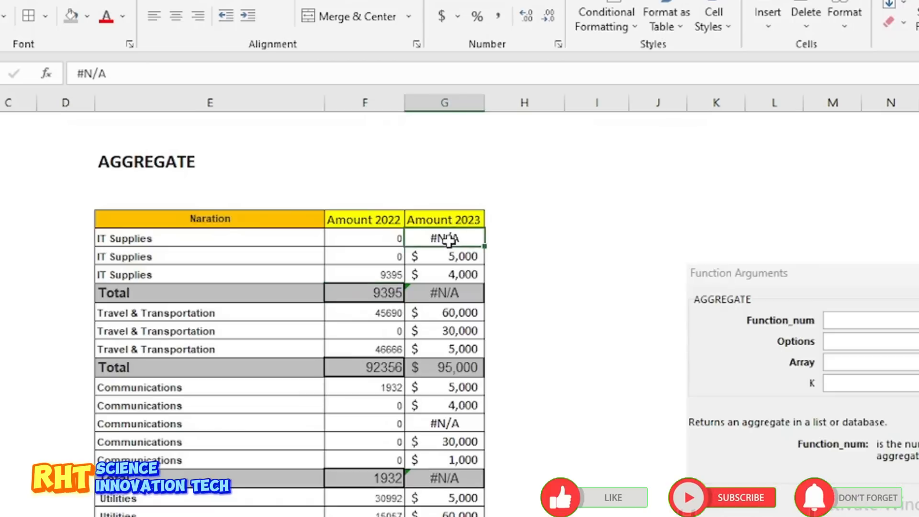
# Replace the SUM formula in the Amount 2023 IT Supplies total with an AGGREGATE formula using function 9 - SUM
pyautogui.click(447, 294)
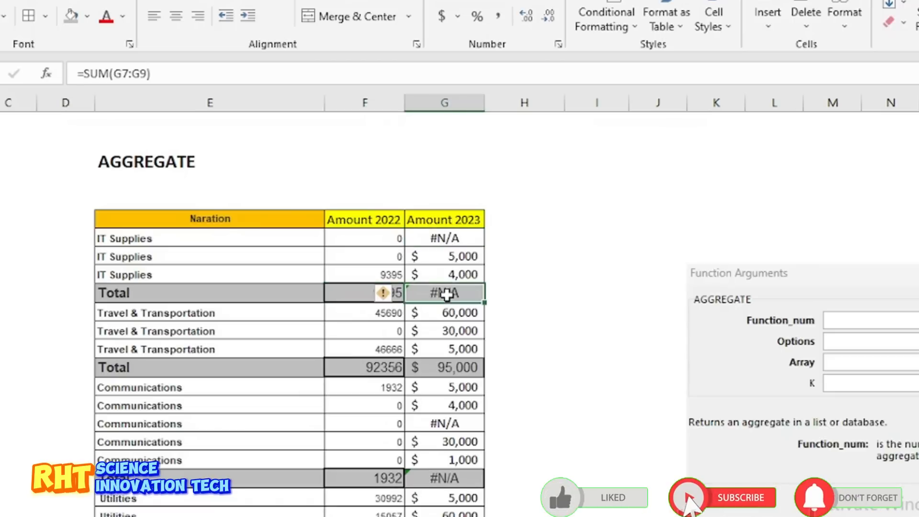
pyautogui.doubleClick(447, 294)
pyautogui.press('BackSpace')
pyautogui.press('BackSpace')
pyautogui.press('BackSpace')
pyautogui.press('BackSpace')
pyautogui.press('BackSpace')
pyautogui.press('BackSpace')
pyautogui.press('BackSpace')
pyautogui.press('BackSpace')
pyautogui.press('BackSpace')
pyautogui.press('BackSpace')
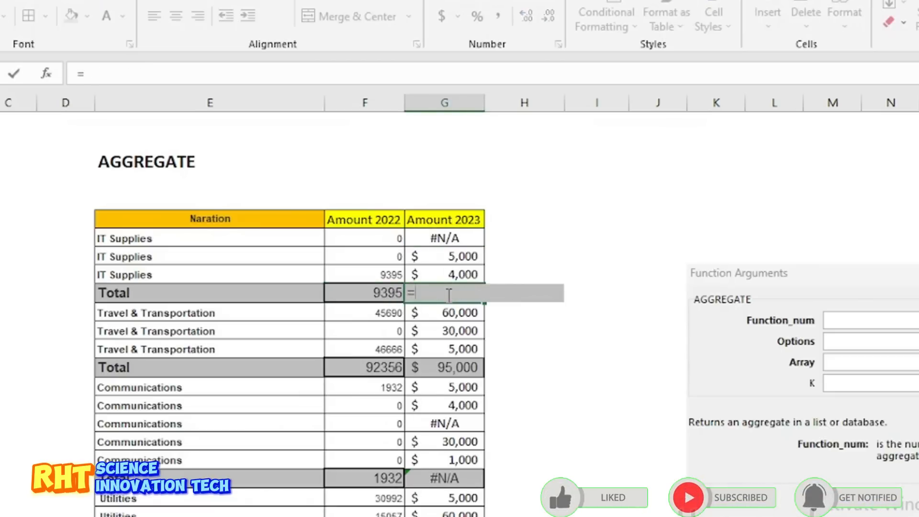
pyautogui.write('agg')
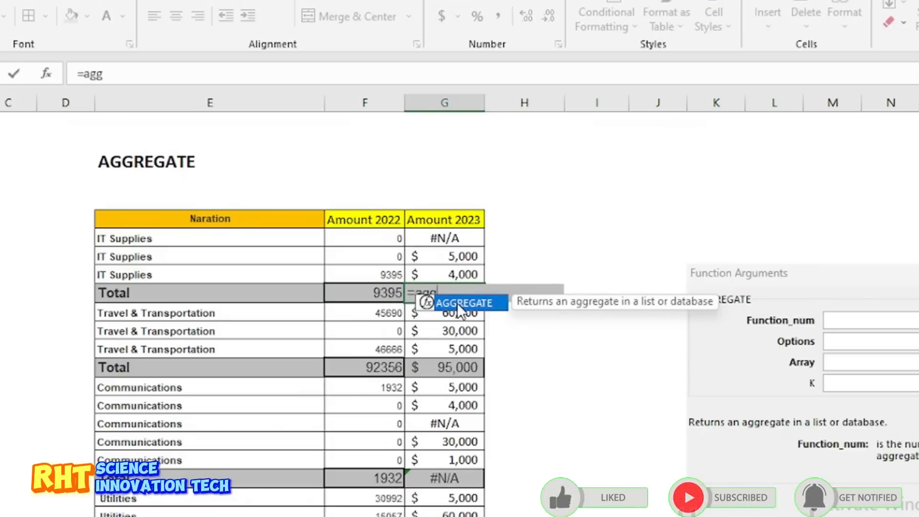
pyautogui.doubleClick(458, 303)
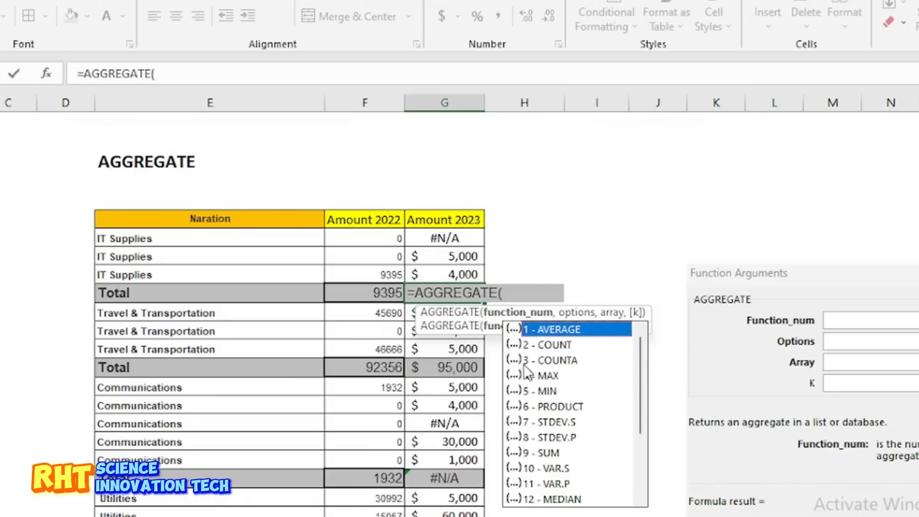
pyautogui.click(547, 454)
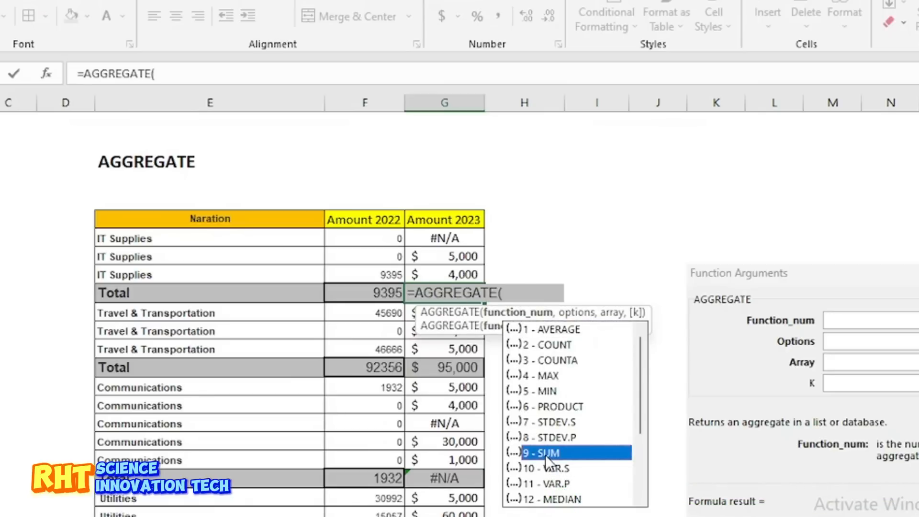
pyautogui.doubleClick(546, 454)
pyautogui.write(',')
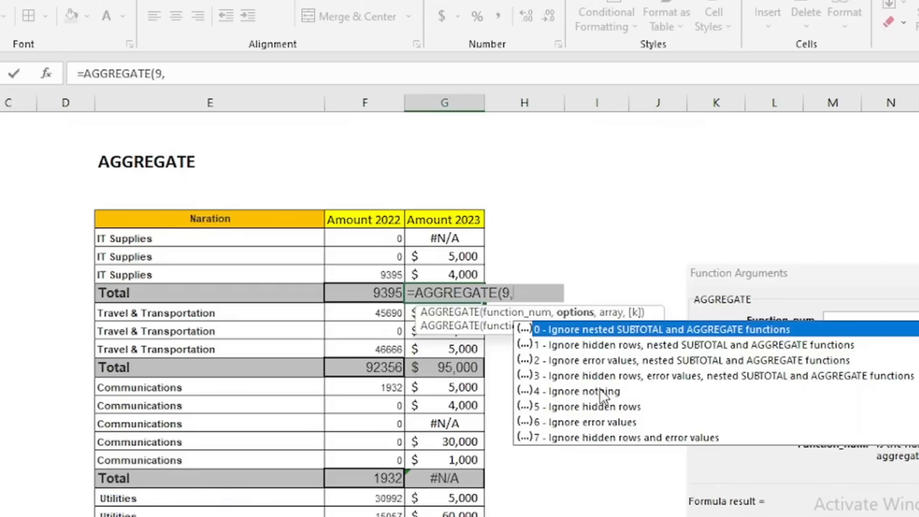
# Complete the IT Supplies total as =AGGREGATE(9,,G7:G9), leaving the options argument empty
pyautogui.press('Down')
pyautogui.press('Down')
pyautogui.doubleClick(567, 366)
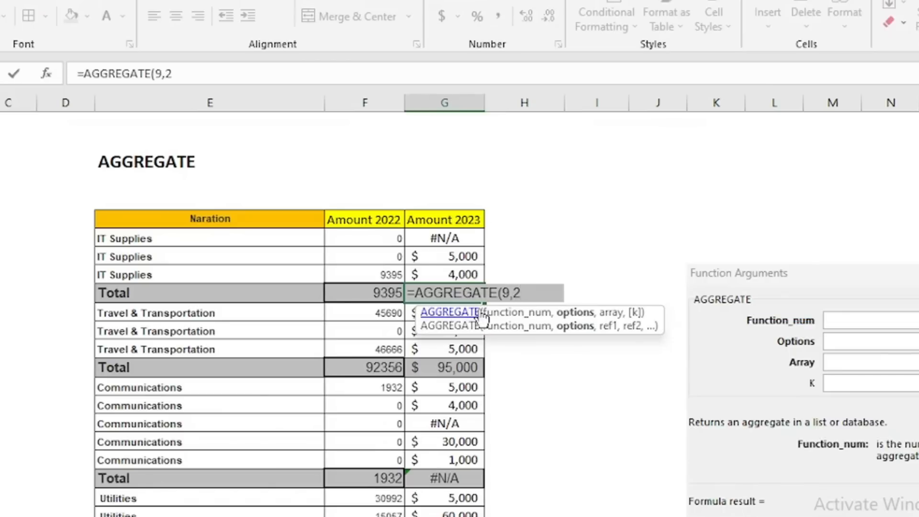
pyautogui.press('BackSpace')
pyautogui.write(',')
pyautogui.moveTo(437, 237); pyautogui.dragTo(441, 282)
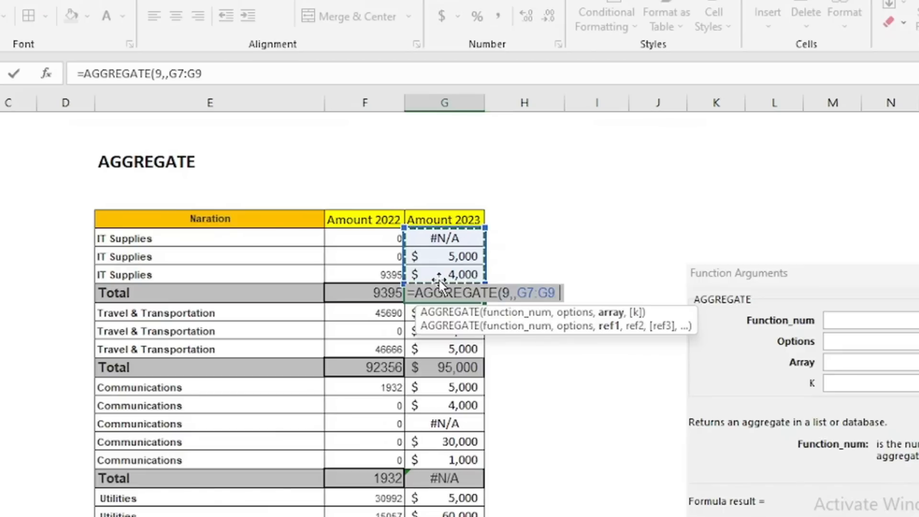
pyautogui.press('Return')
# Add option 2, which ignores error values, to the IT Supplies total so the formula reads =AGGREGATE(9,2,G7:G9)
pyautogui.click(448, 289)
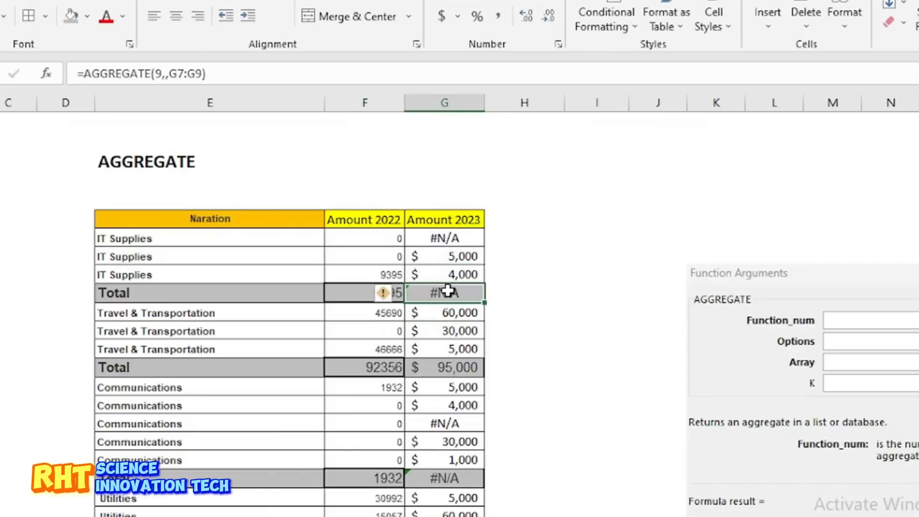
pyautogui.doubleClick(448, 289)
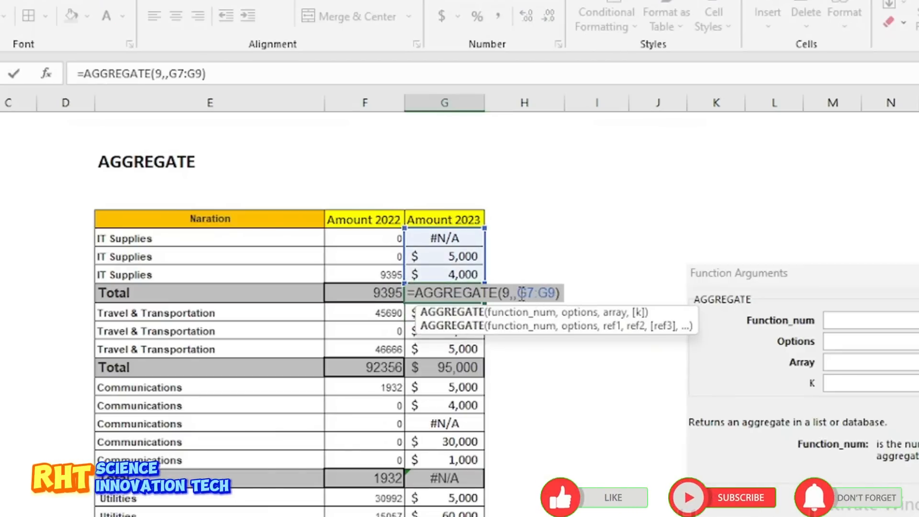
pyautogui.click(514, 293)
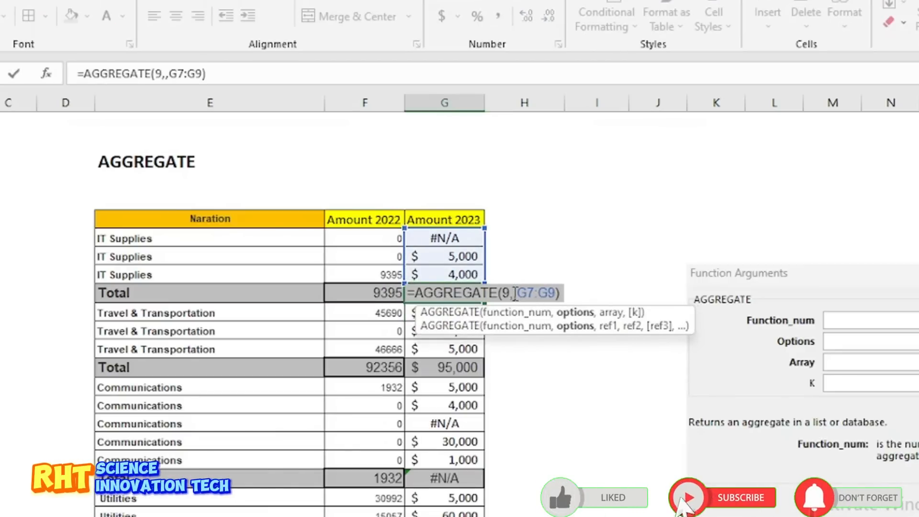
pyautogui.write('2')
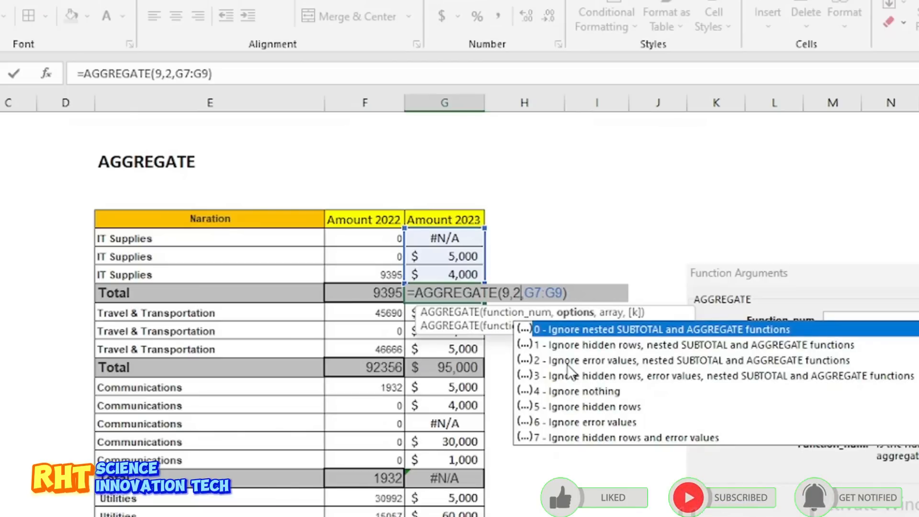
pyautogui.press('Return')
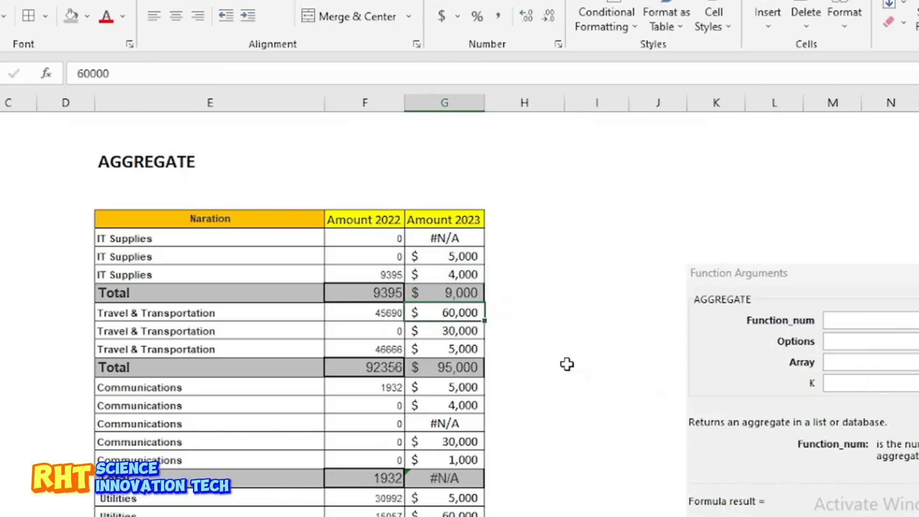
# Overwrite the Amount 2023 IT Supplies total with the average formula =AGGREGATE(1,2,G7:G9)
pyautogui.click(435, 291)
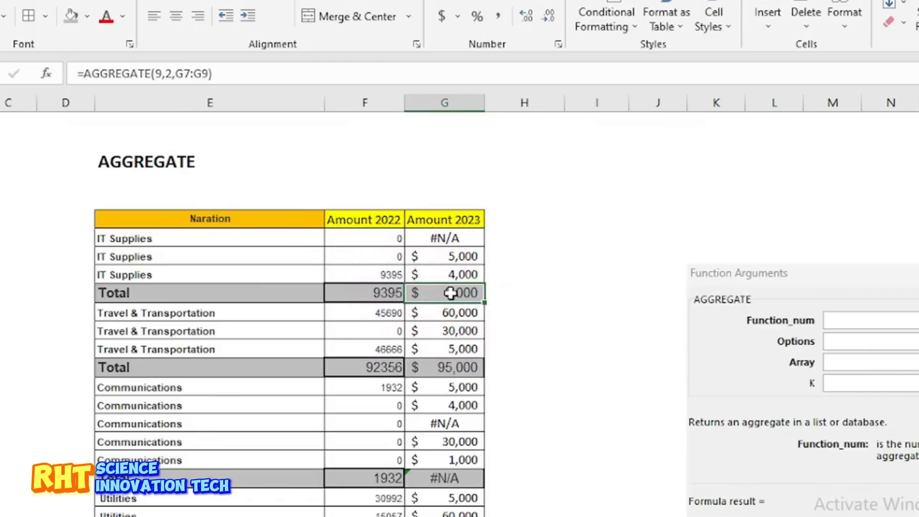
pyautogui.write('=agg')
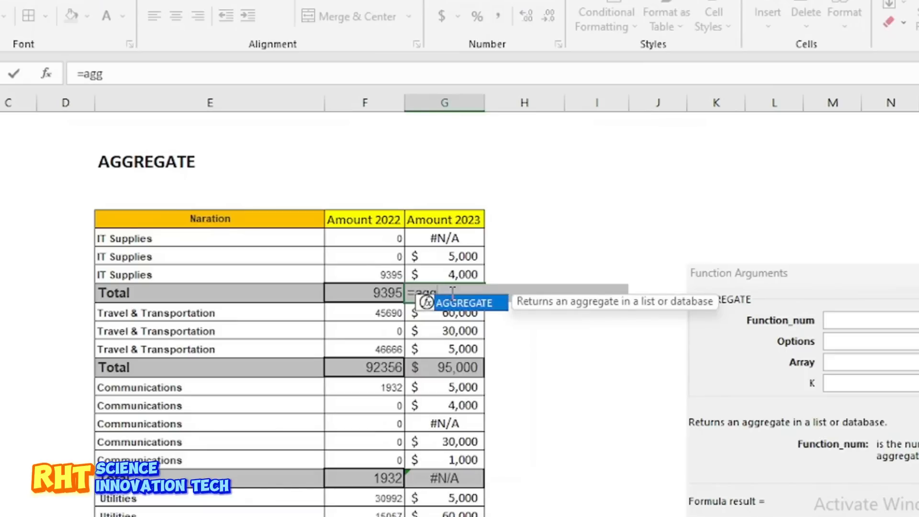
pyautogui.doubleClick(469, 307)
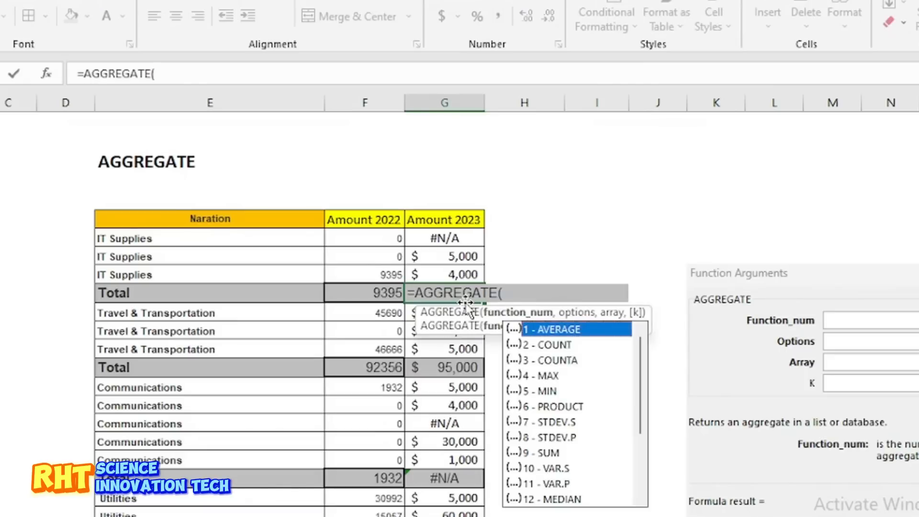
pyautogui.doubleClick(553, 331)
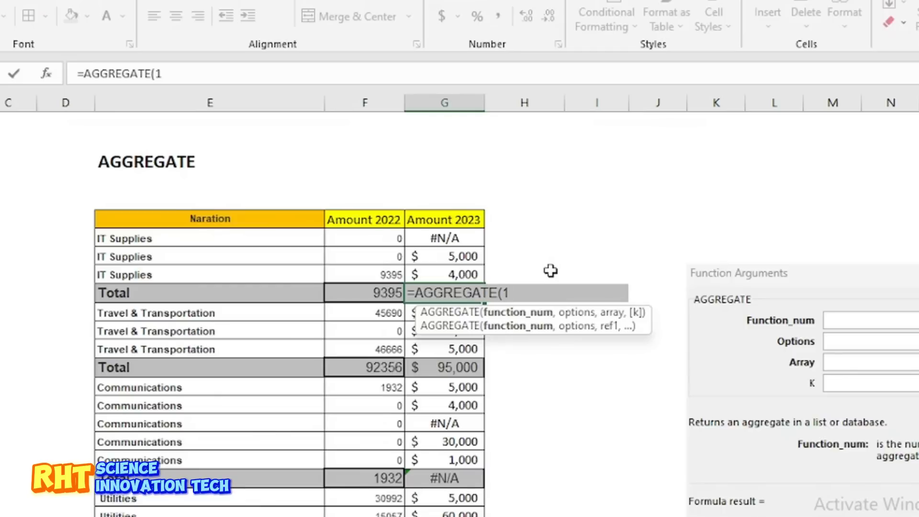
pyautogui.write(',')
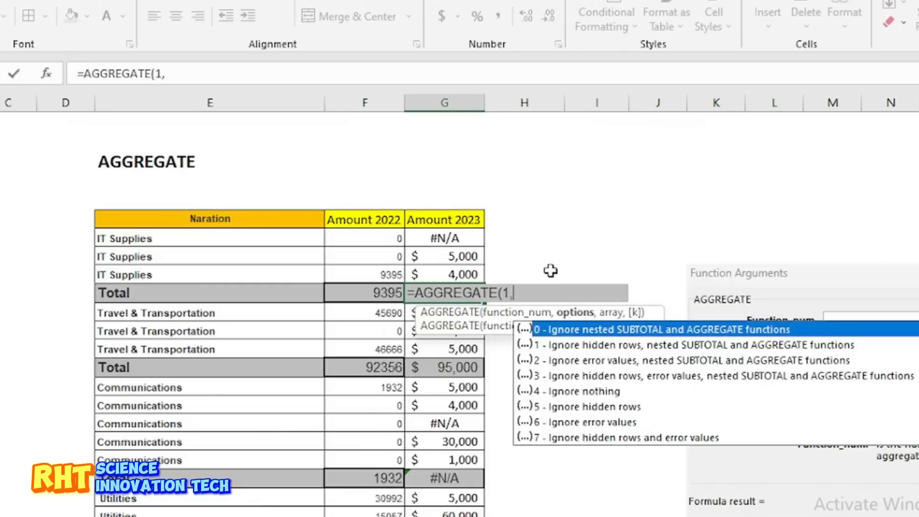
pyautogui.doubleClick(559, 363)
pyautogui.write(',')
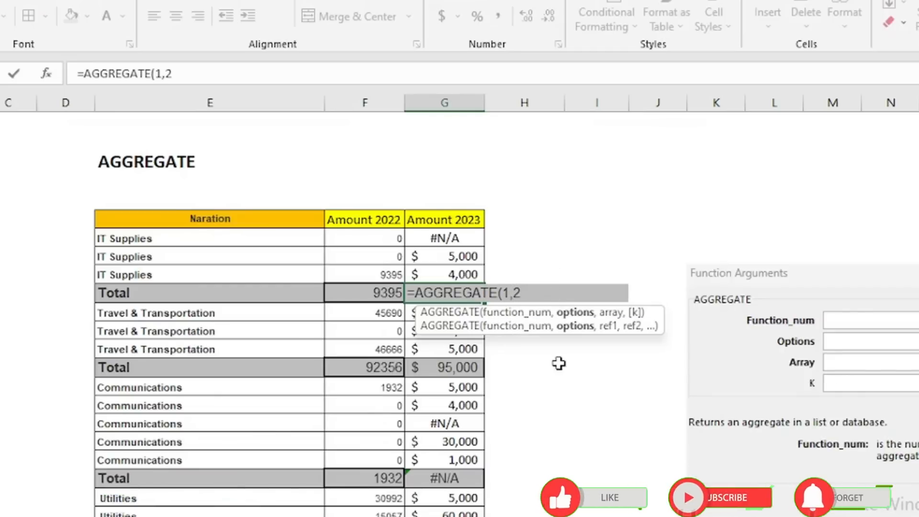
pyautogui.moveTo(441, 240); pyautogui.dragTo(443, 272)
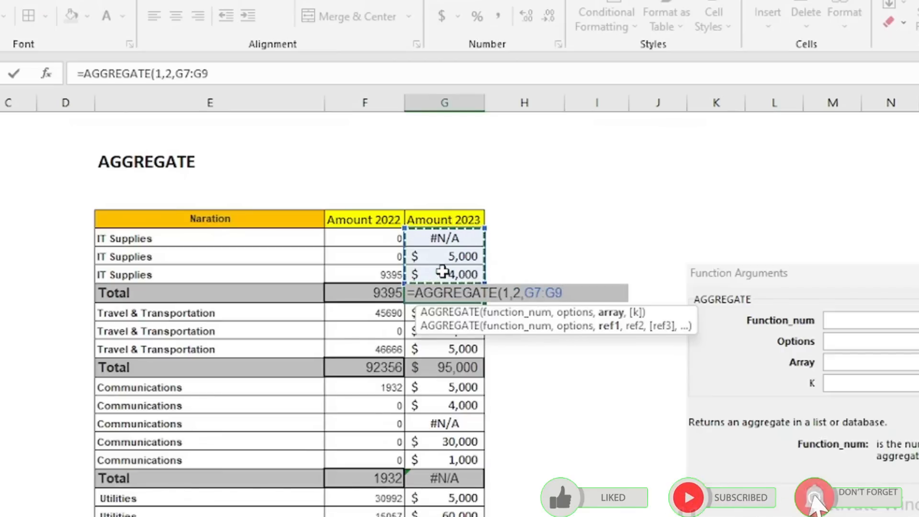
pyautogui.write(')')
pyautogui.press('Return')
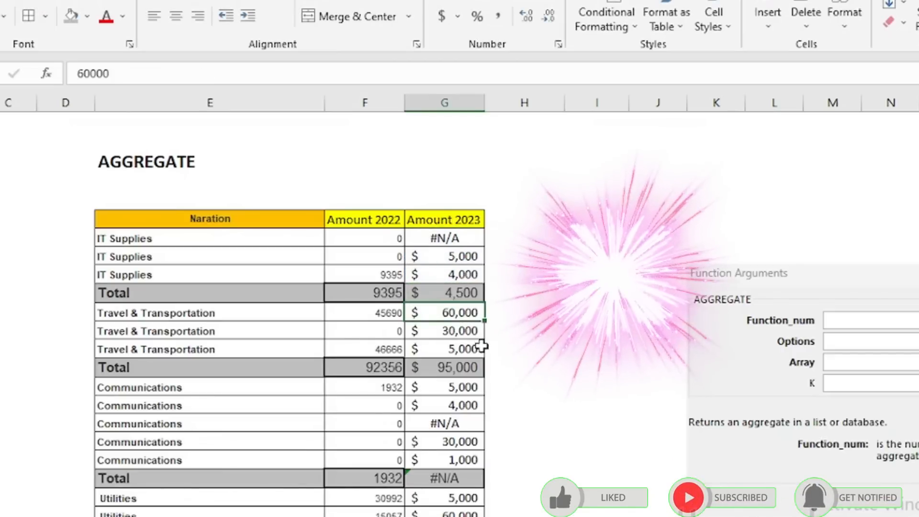
# Change the function number in the IT Supplies AGGREGATE formula to 2 - COUNT
pyautogui.doubleClick(438, 293)
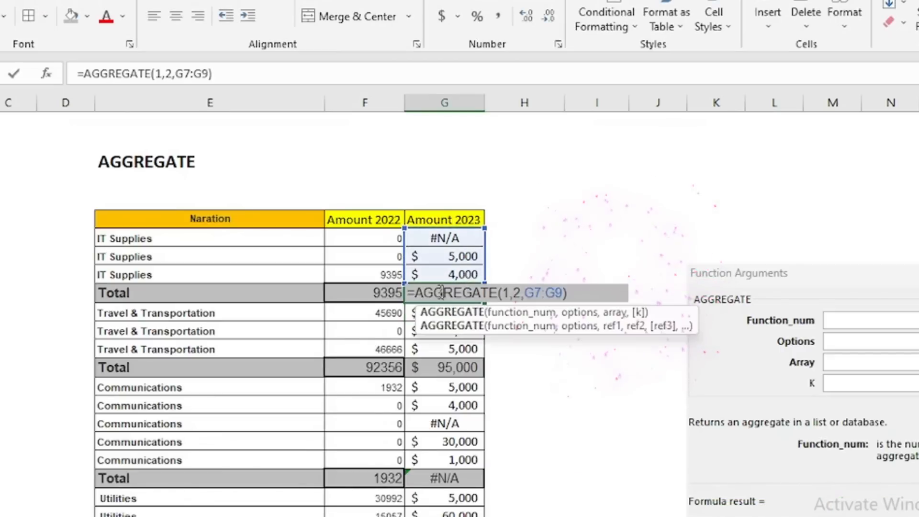
pyautogui.click(509, 287)
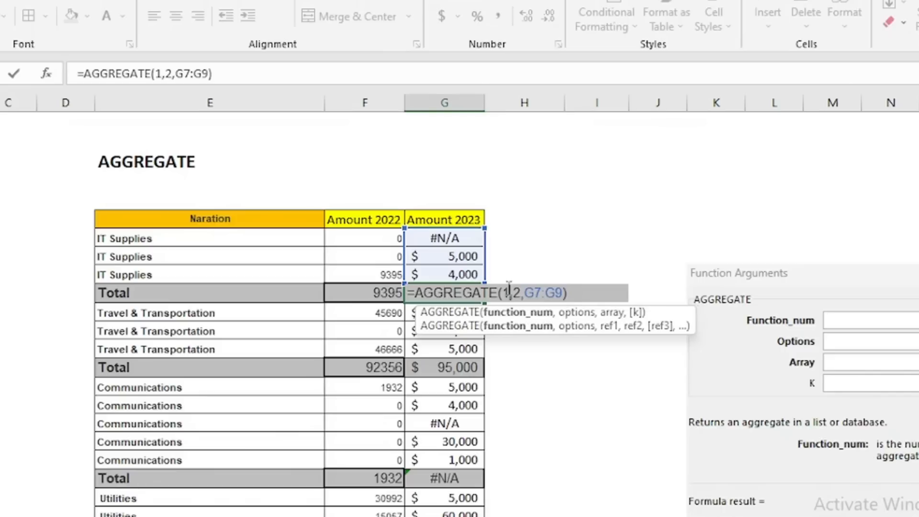
pyautogui.press('BackSpace')
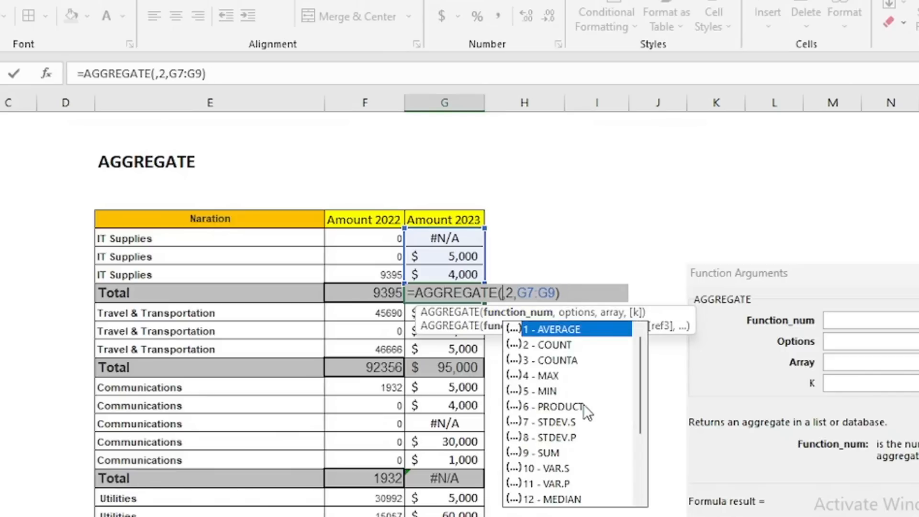
pyautogui.doubleClick(556, 345)
pyautogui.press('Return')
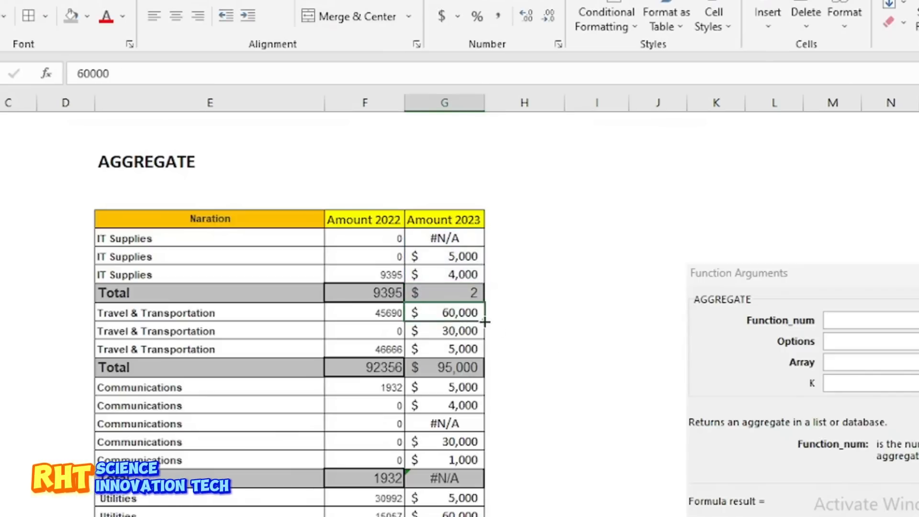
# Check the first Amount 2023 entry, and set the function number in the IT Supplies total formula back to 9 for SUM
pyautogui.click(439, 235)
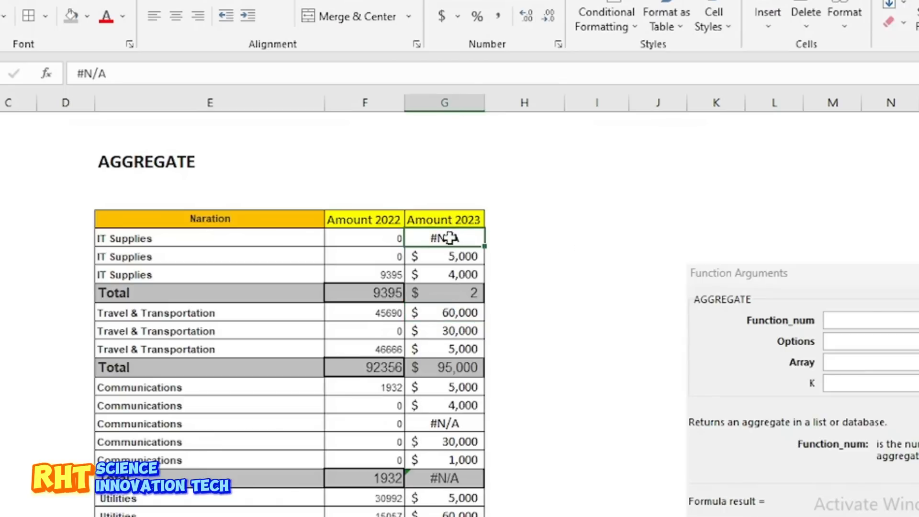
pyautogui.click(468, 294)
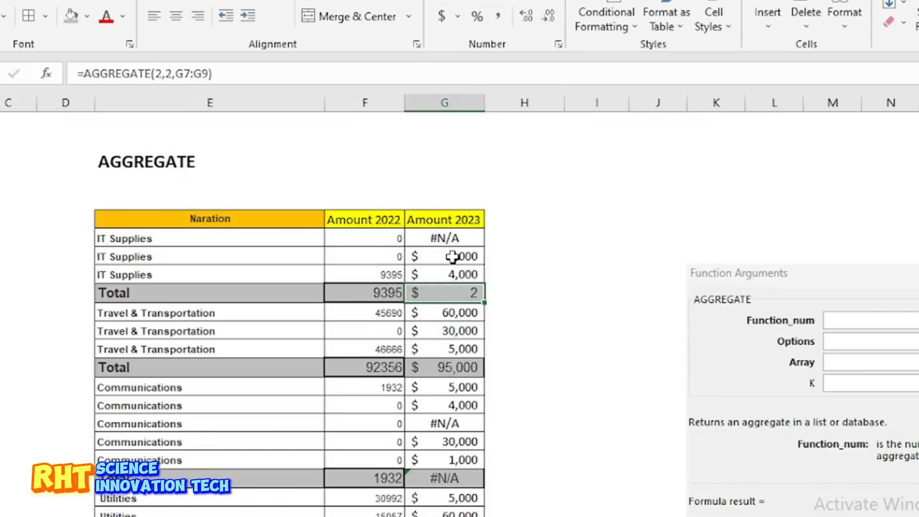
pyautogui.doubleClick(439, 292)
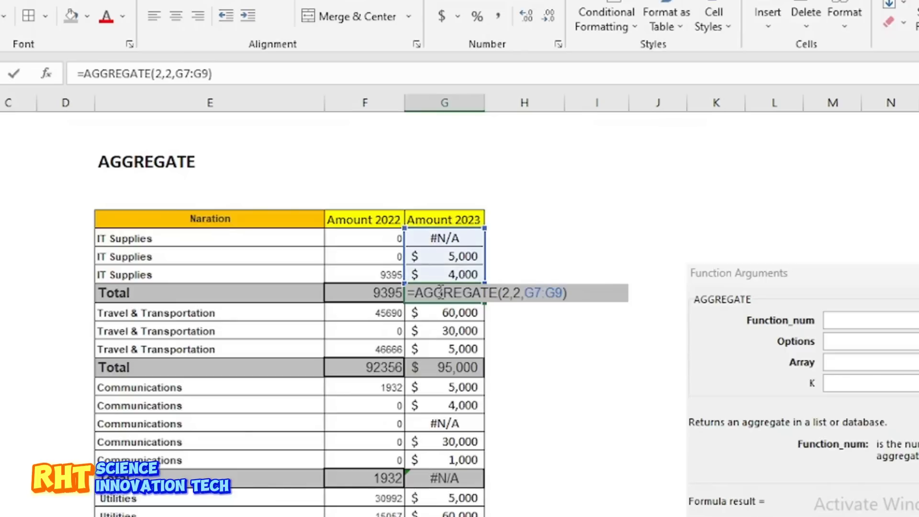
pyautogui.click(511, 292)
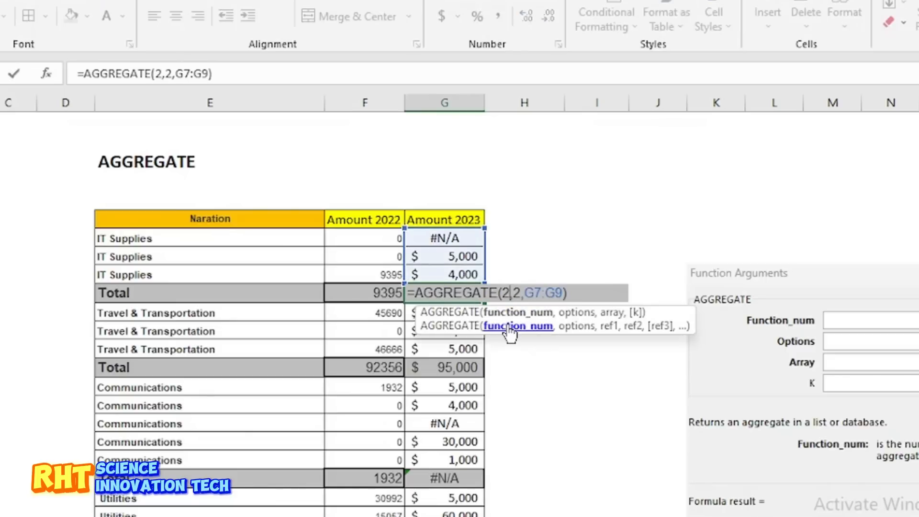
pyautogui.click(510, 333)
pyautogui.press('Return')
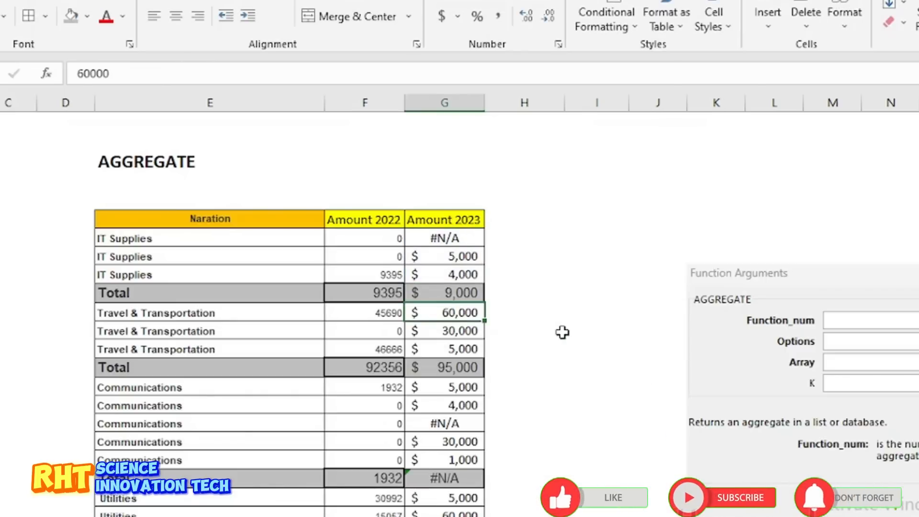
pyautogui.click(446, 288)
# Clear the SUM formula from the Amount 2023 Communications total and start an AGGREGATE function in its place
pyautogui.scroll(-1, 447, 288)
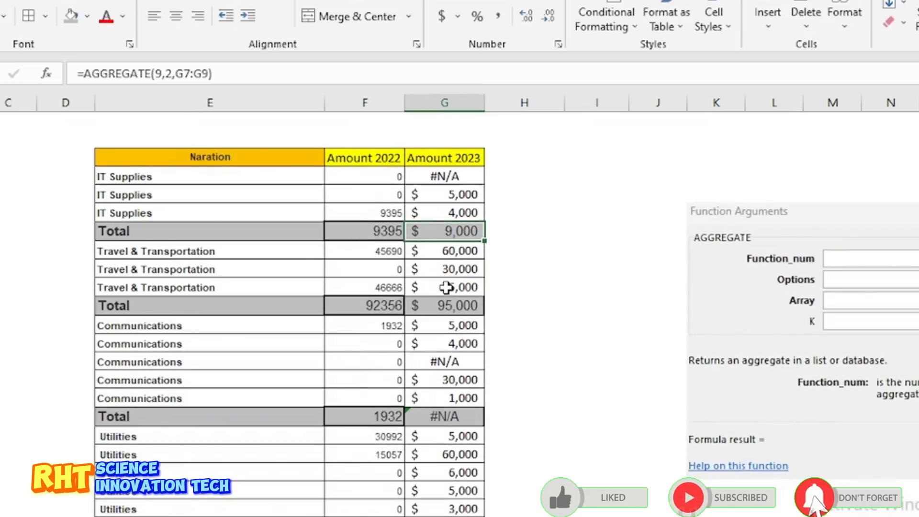
pyautogui.scroll(-1, 446, 288)
pyautogui.scroll(2, 446, 288)
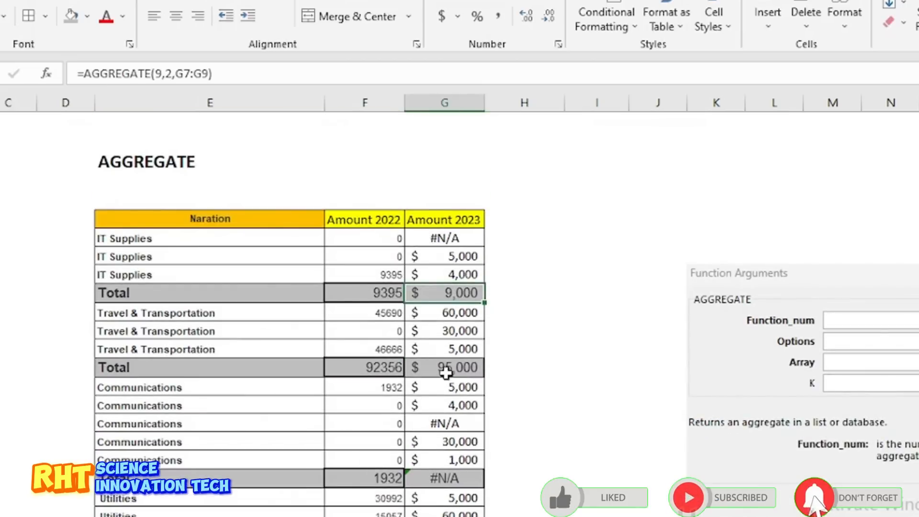
pyautogui.scroll(-1, 427, 438)
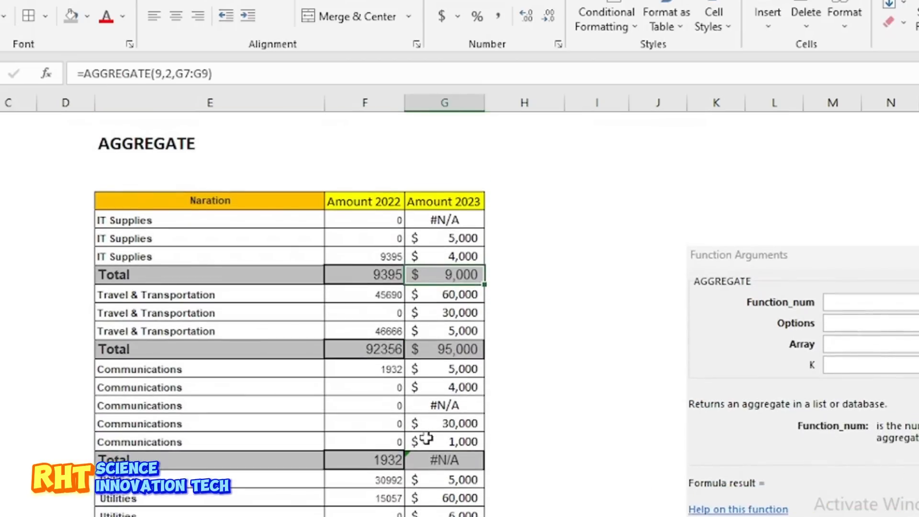
pyautogui.click(432, 457)
pyautogui.doubleClick(435, 455)
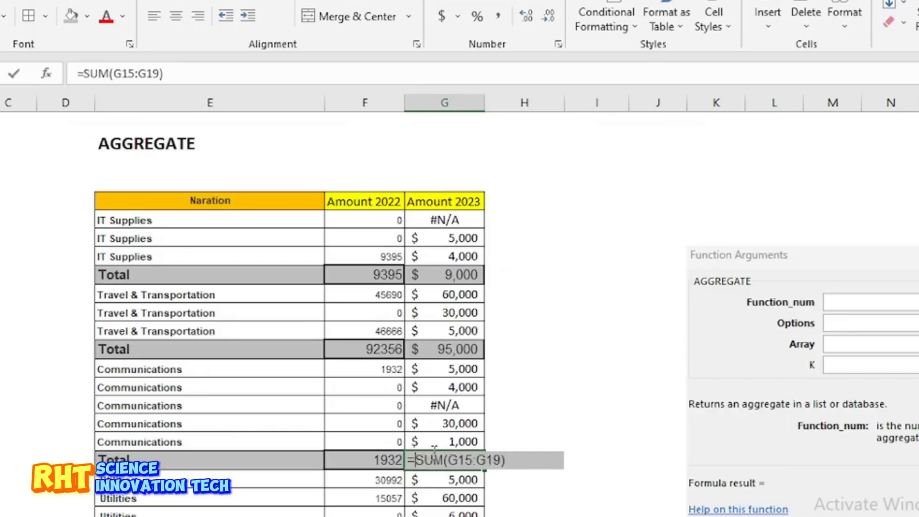
pyautogui.press('BackSpace')
pyautogui.press('BackSpace')
pyautogui.press('BackSpace')
pyautogui.press('BackSpace')
pyautogui.press('BackSpace')
pyautogui.press('BackSpace')
pyautogui.press('BackSpace')
pyautogui.press('BackSpace')
pyautogui.press('BackSpace')
pyautogui.press('BackSpace')
pyautogui.press('BackSpace')
pyautogui.press('BackSpace')
pyautogui.write('agg')
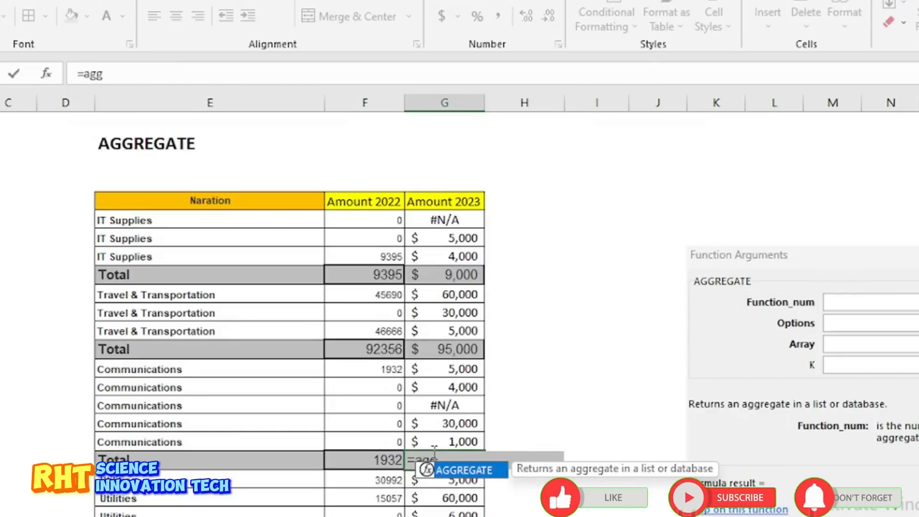
pyautogui.doubleClick(467, 470)
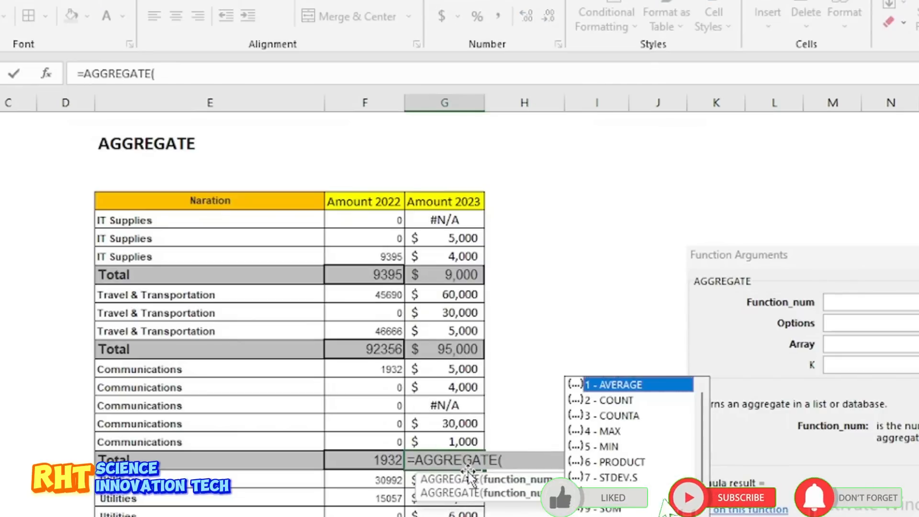
# Complete the Communications total with function 9 - SUM, option 6 and the Communications amounts as =AGGREGATE(9,6,G15:G19)
pyautogui.scroll(-2, 634, 507)
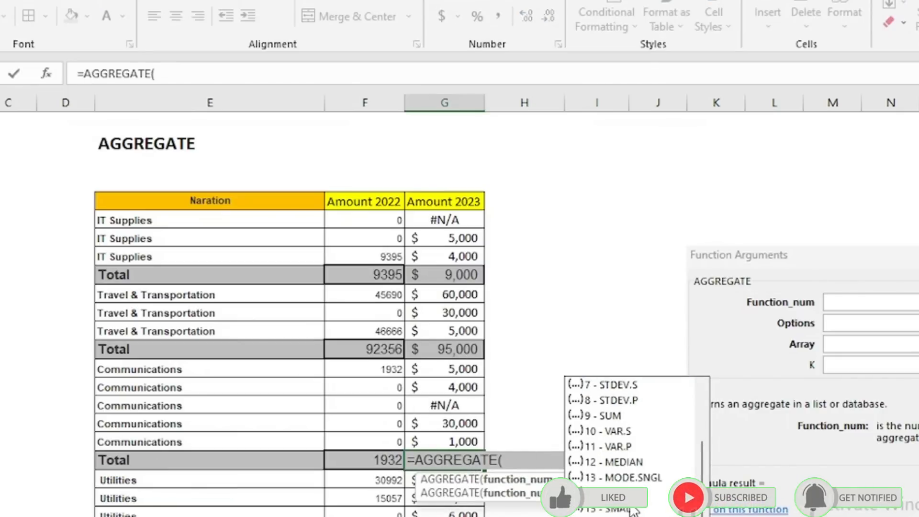
pyautogui.scroll(2, 633, 511)
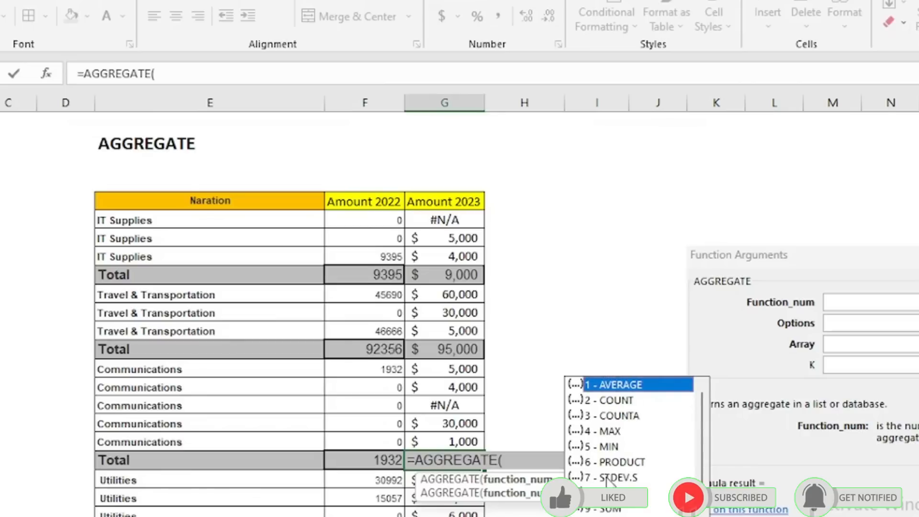
pyautogui.doubleClick(606, 509)
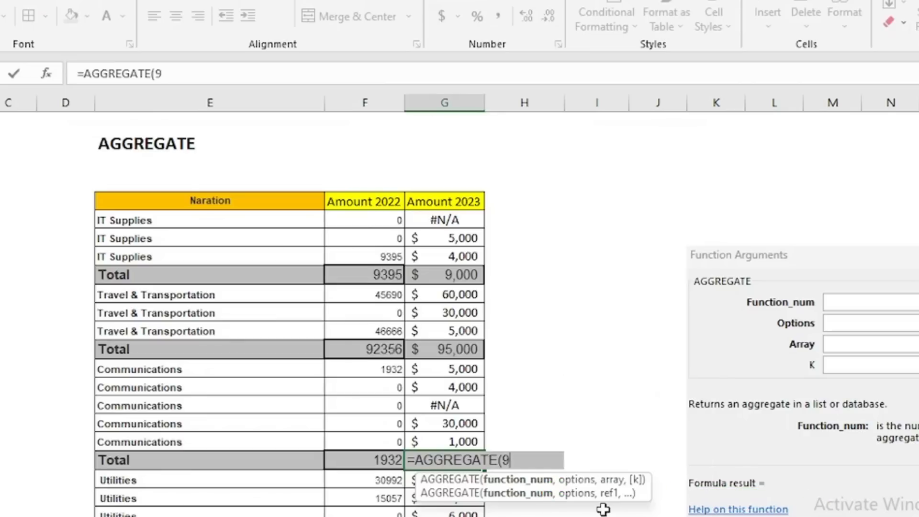
pyautogui.write(',')
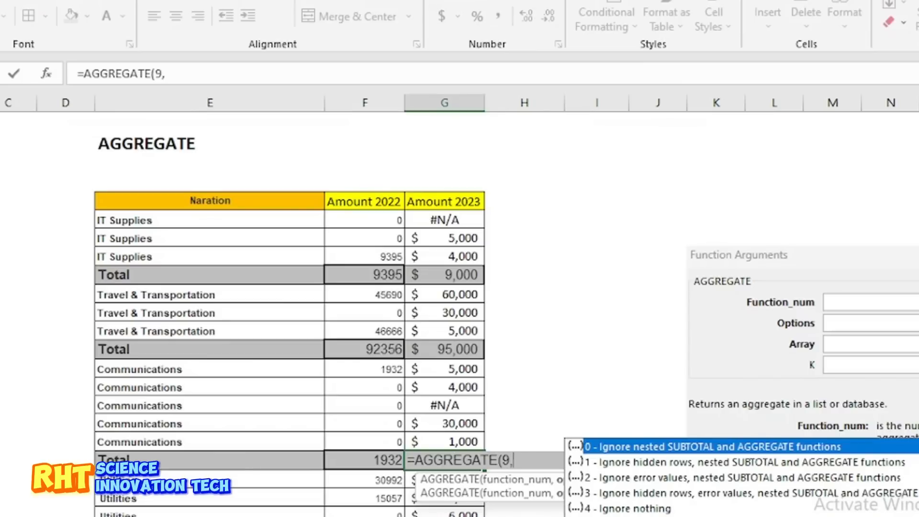
pyautogui.write('6')
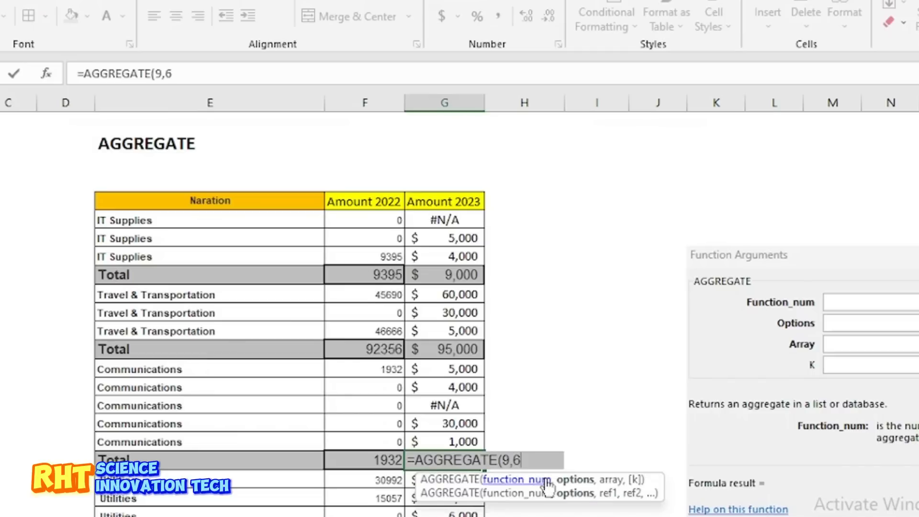
pyautogui.write(',')
pyautogui.moveTo(453, 375); pyautogui.dragTo(450, 437)
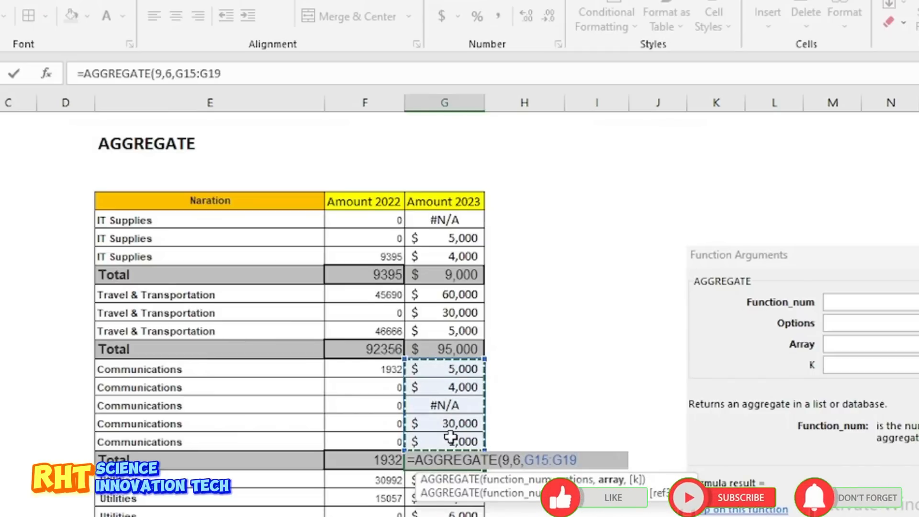
pyautogui.press('Return')
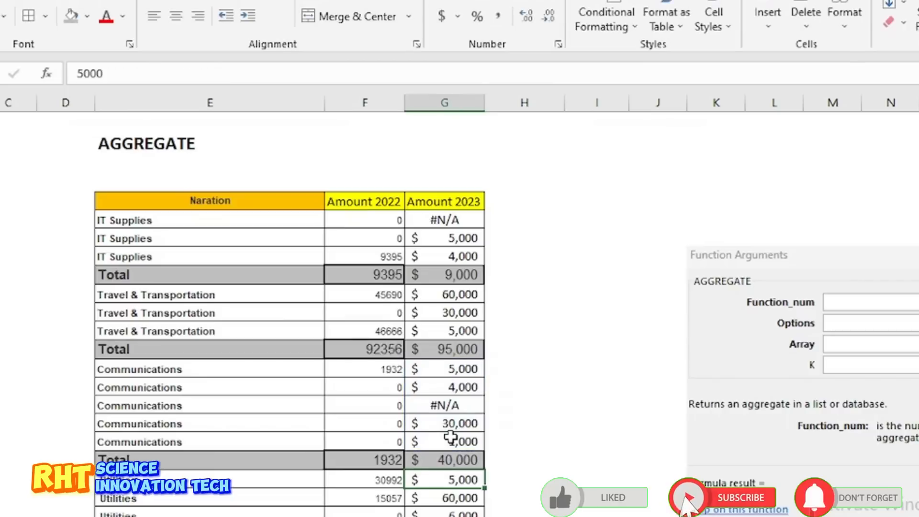
pyautogui.press('Up')
# Check the Amount 2023 Utilities total formula and review the category totals and the Sum and Subtotal rows below the table
pyautogui.scroll(-2, 459, 460)
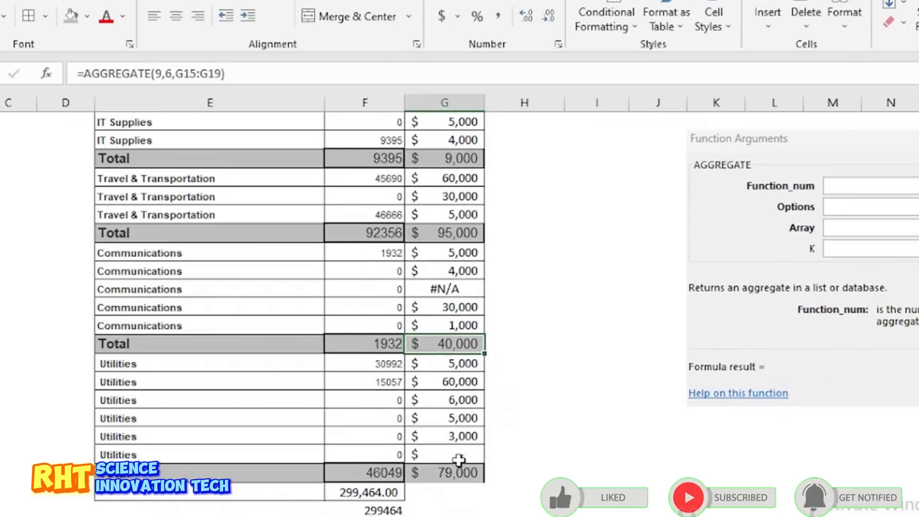
pyautogui.click(453, 474)
pyautogui.scroll(-2, 453, 474)
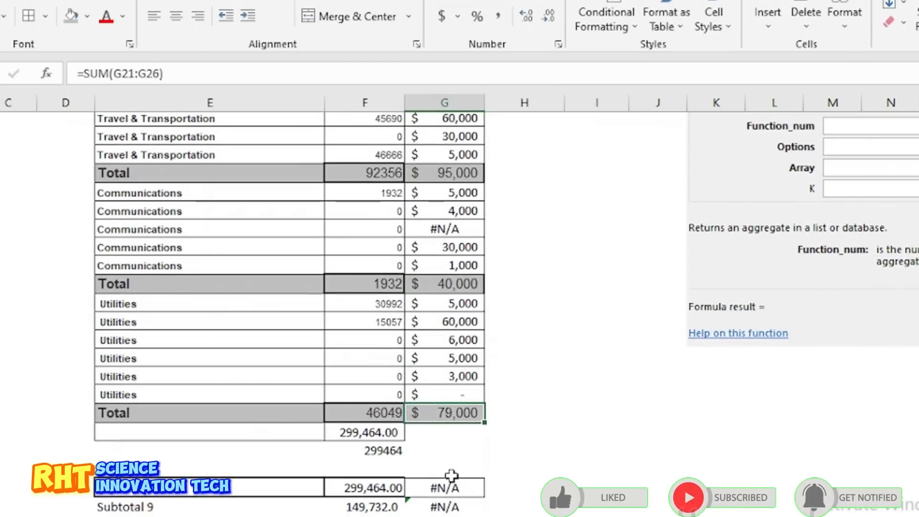
pyautogui.scroll(3, 452, 475)
pyautogui.scroll(-2, 452, 476)
pyautogui.scroll(-3, 452, 476)
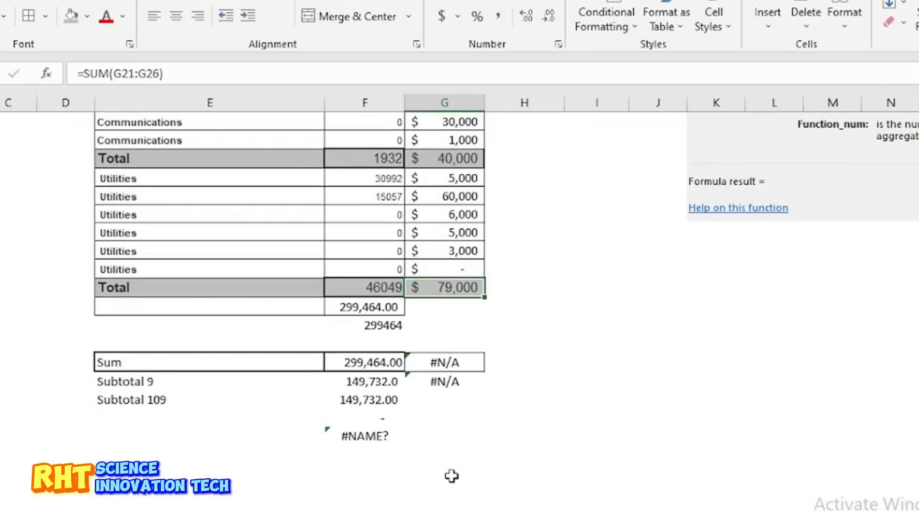
pyautogui.scroll(6, 452, 475)
pyautogui.scroll(-1, 452, 476)
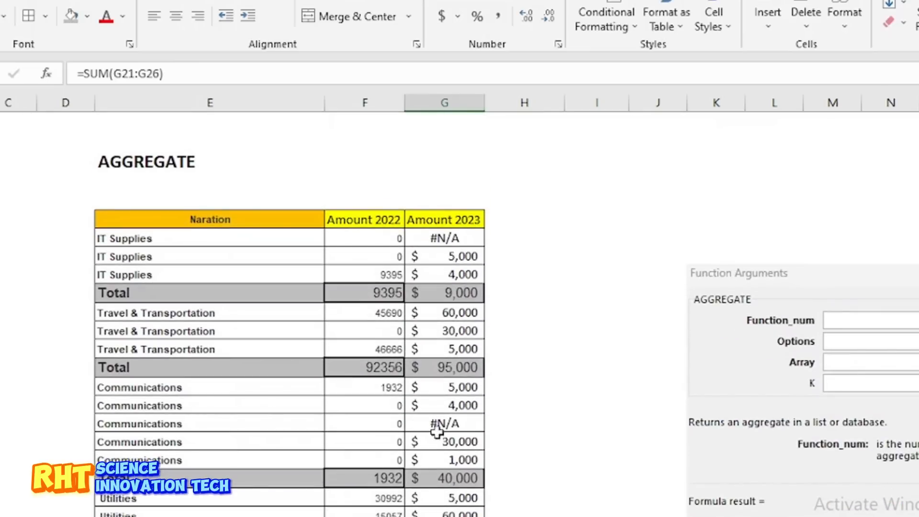
pyautogui.scroll(-2, 354, 336)
pyautogui.scroll(2, 354, 337)
pyautogui.scroll(-4, 354, 337)
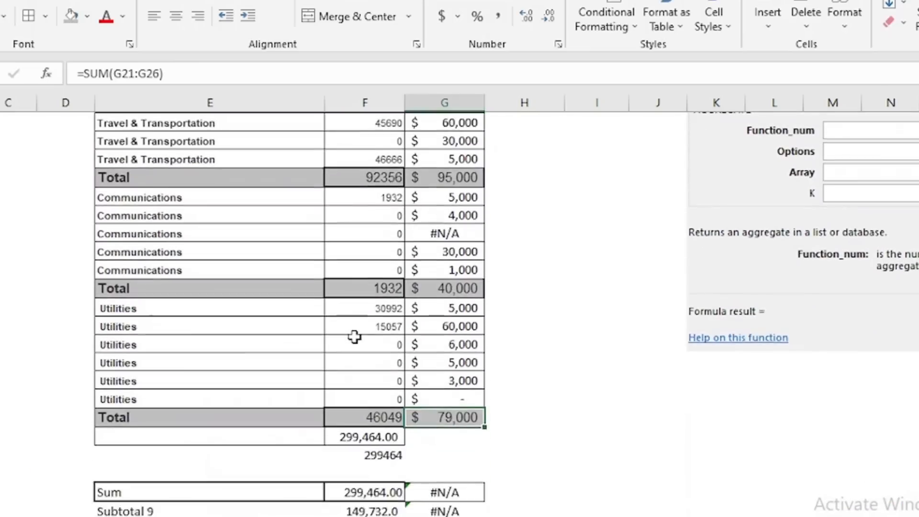